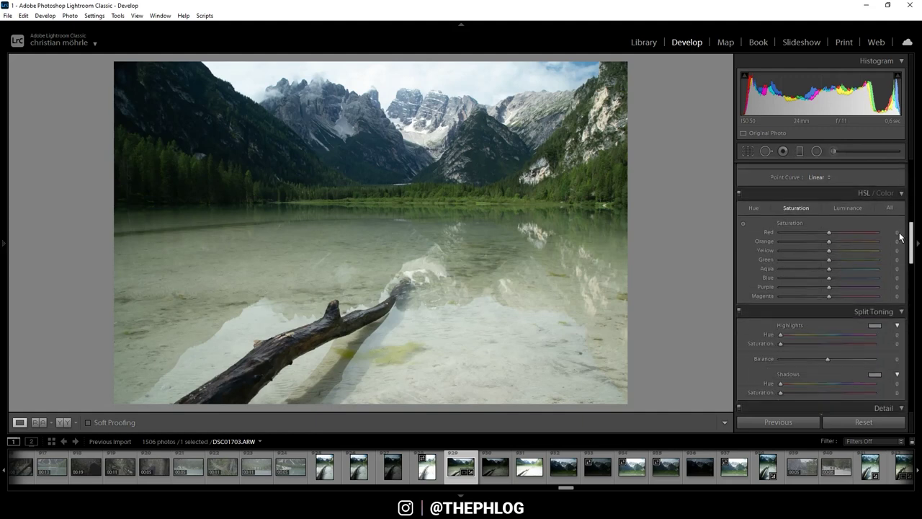
{"action": "scroll", "coordinate": [898, 278], "scroll_direction": "down", "scroll_amount": 3}
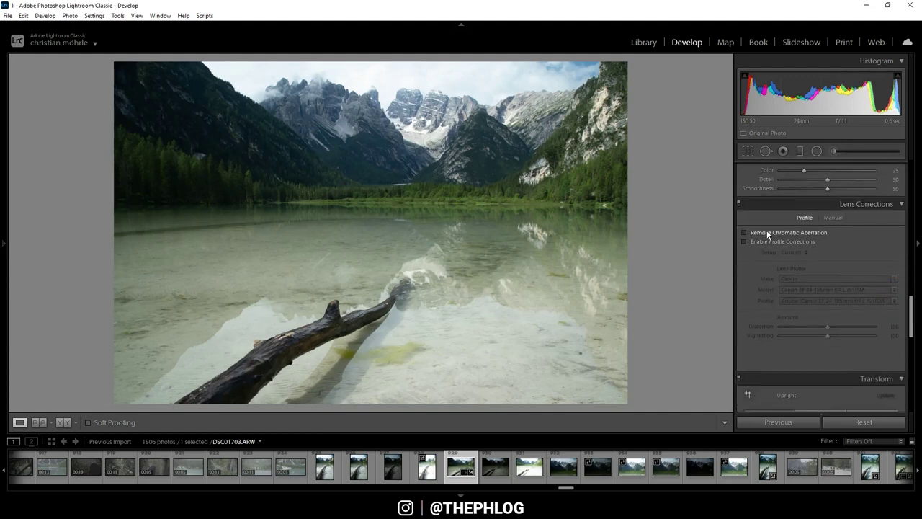
Enable Remove Chromatic Aberration and lens profile corrections, toggling the profile off and on to compare
{"action": "left_click", "coordinate": [765, 233]}
{"action": "left_click", "coordinate": [765, 241]}
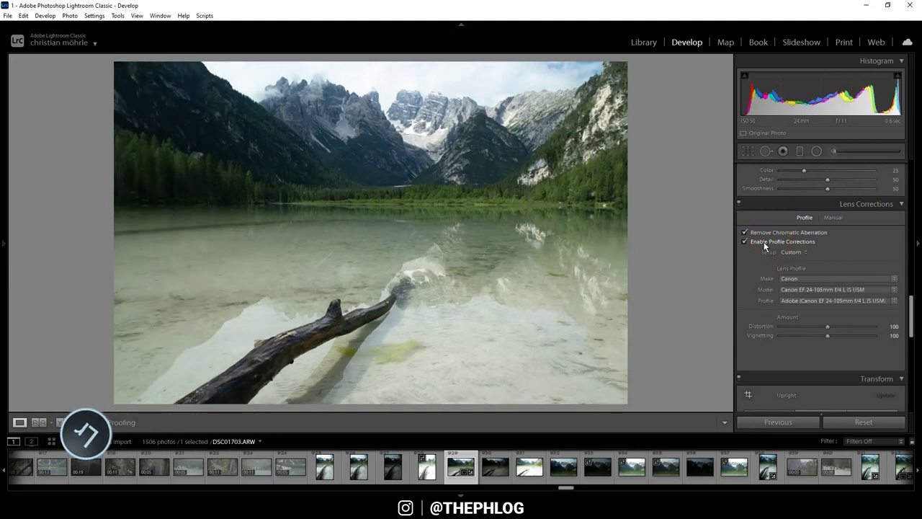
{"action": "left_click", "coordinate": [760, 242]}
{"action": "left_click", "coordinate": [760, 242]}
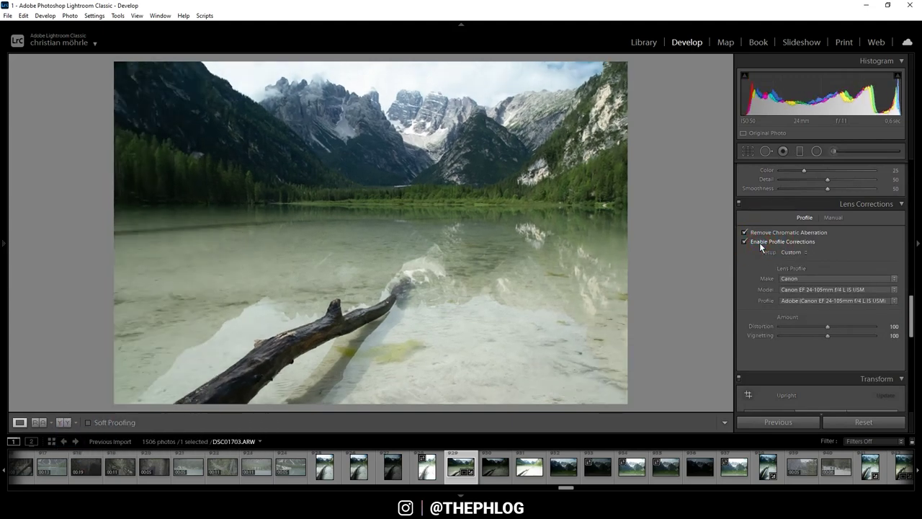
{"action": "left_click", "coordinate": [760, 242]}
{"action": "left_click", "coordinate": [759, 243]}
{"action": "left_click_drag", "start_coordinate": [912, 319], "coordinate": [910, 181]}
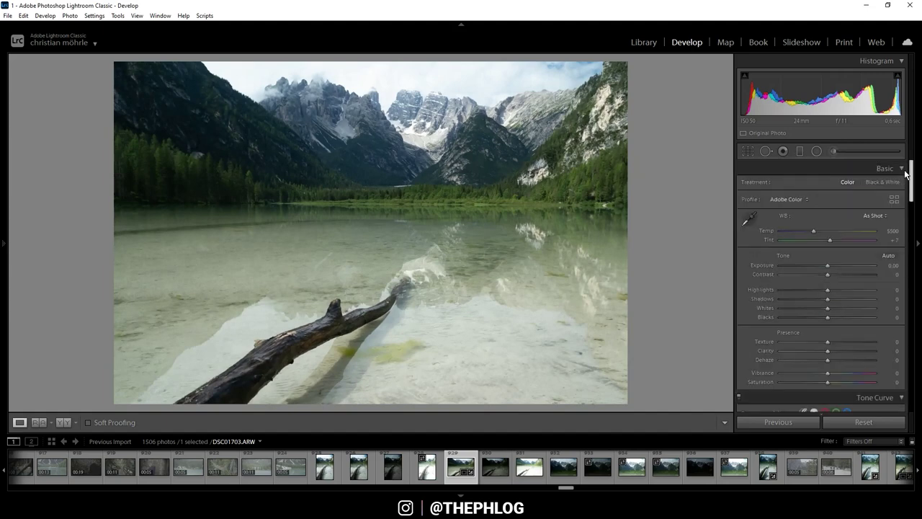
{"action": "left_click", "coordinate": [788, 197]}
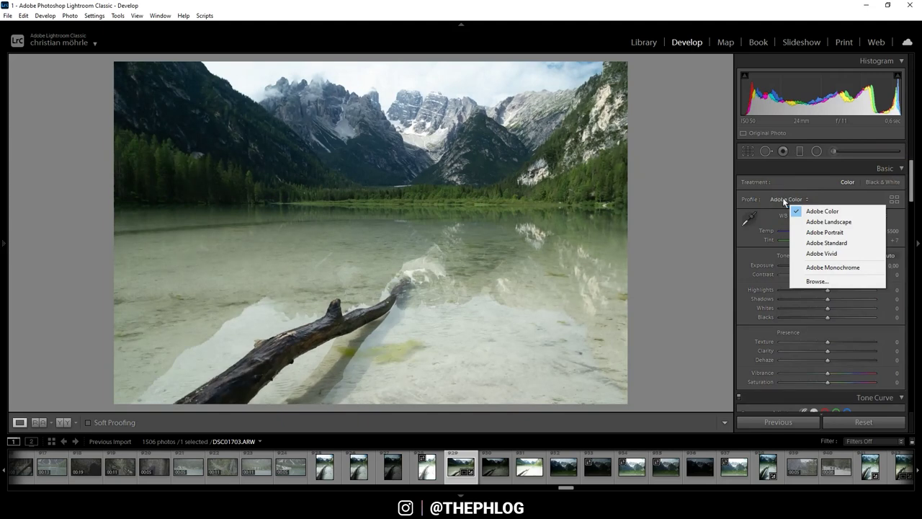
Apply the Artistic 03 creative profile from the Profile Browser at amount 118
{"action": "left_click", "coordinate": [820, 281]}
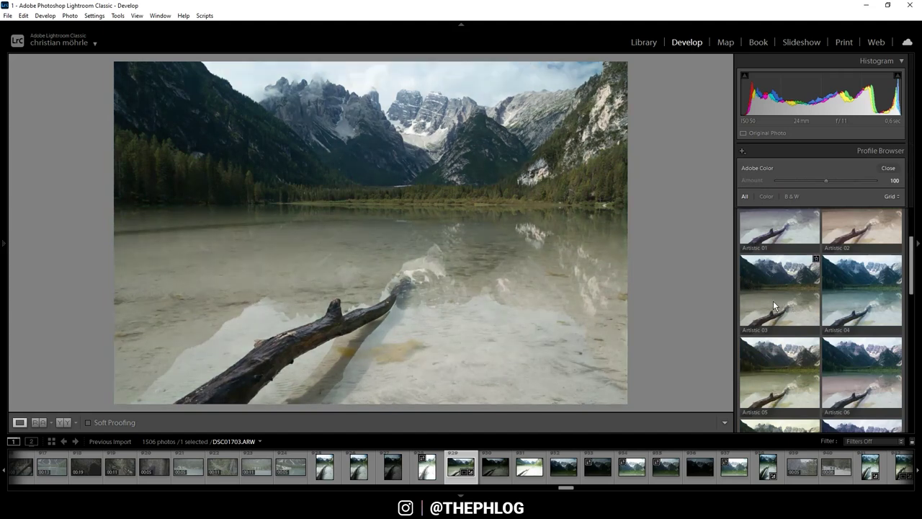
{"action": "left_click", "coordinate": [773, 301]}
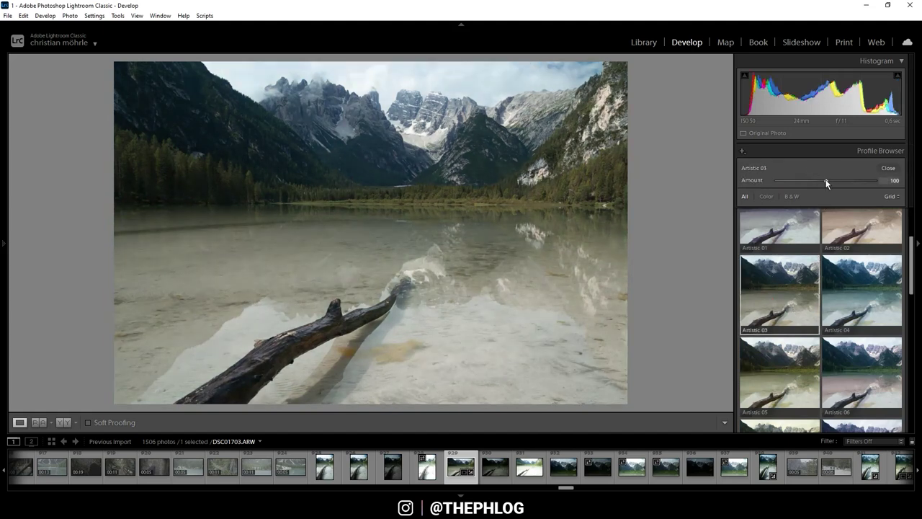
{"action": "left_click_drag", "start_coordinate": [826, 180], "coordinate": [834, 180]}
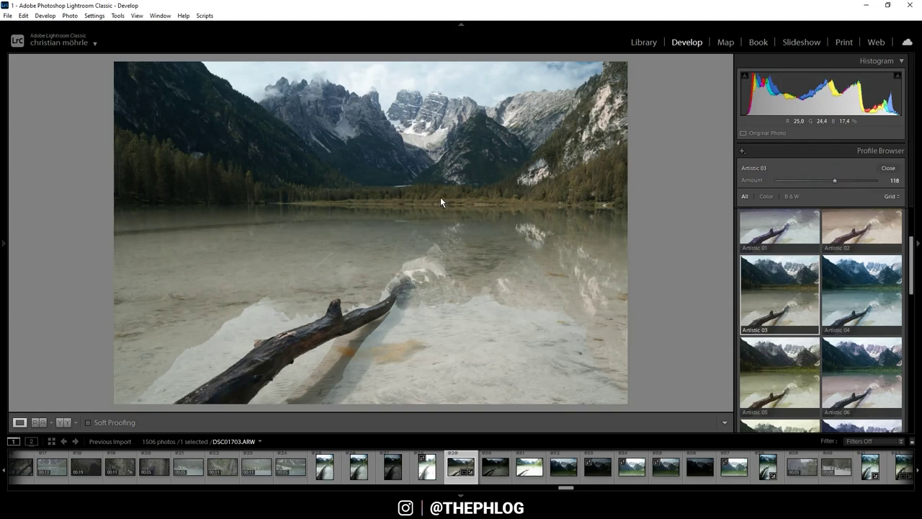
{"action": "key", "text": "Escape"}
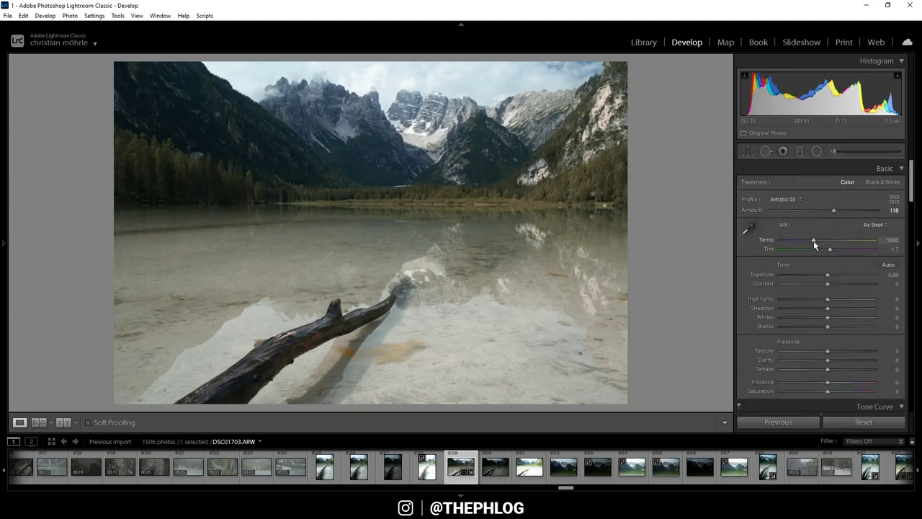
Cool the white balance to Temp 4806 with Tint +11
{"action": "left_click_drag", "start_coordinate": [814, 241], "coordinate": [808, 239]}
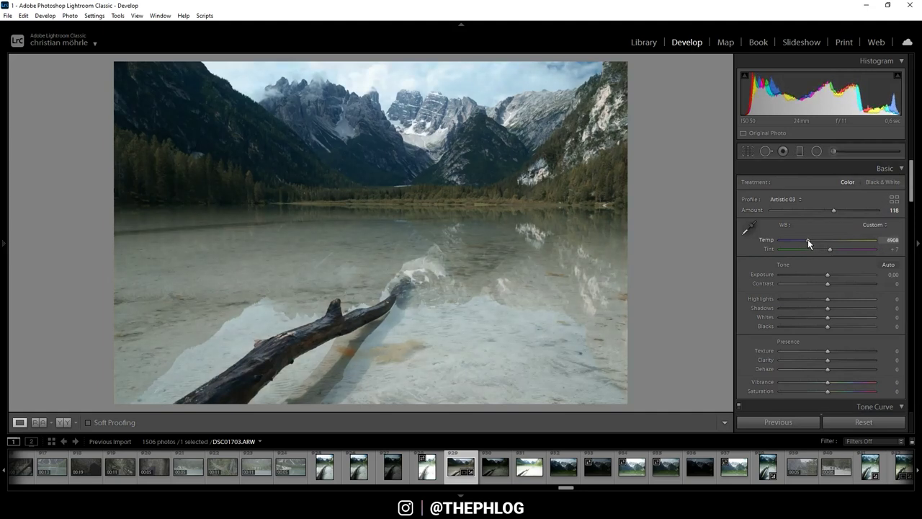
{"action": "left_click_drag", "start_coordinate": [807, 239], "coordinate": [807, 239]}
{"action": "left_click_drag", "start_coordinate": [830, 249], "coordinate": [831, 251]}
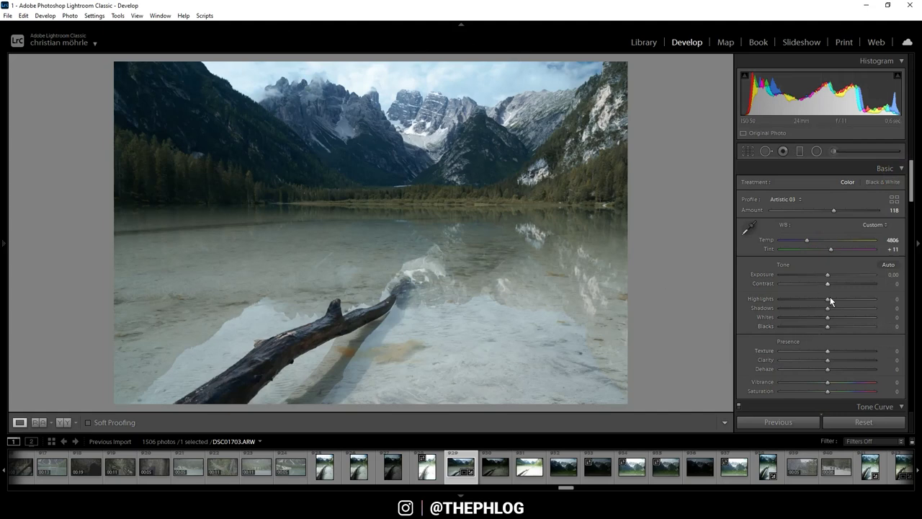
Set Highlights −100, Exposure +0.36, Shadows −40 and Whites +20
{"action": "left_click_drag", "start_coordinate": [828, 298], "coordinate": [668, 288]}
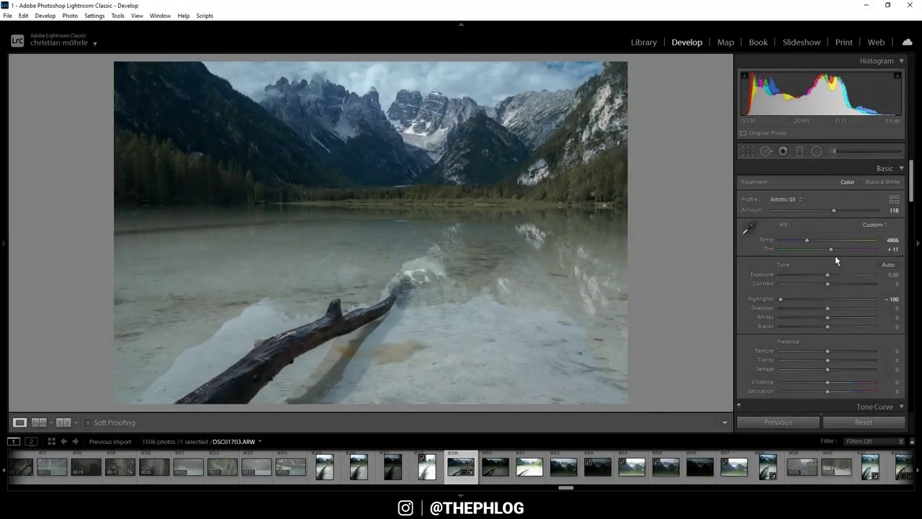
{"action": "left_click_drag", "start_coordinate": [830, 276], "coordinate": [833, 278]}
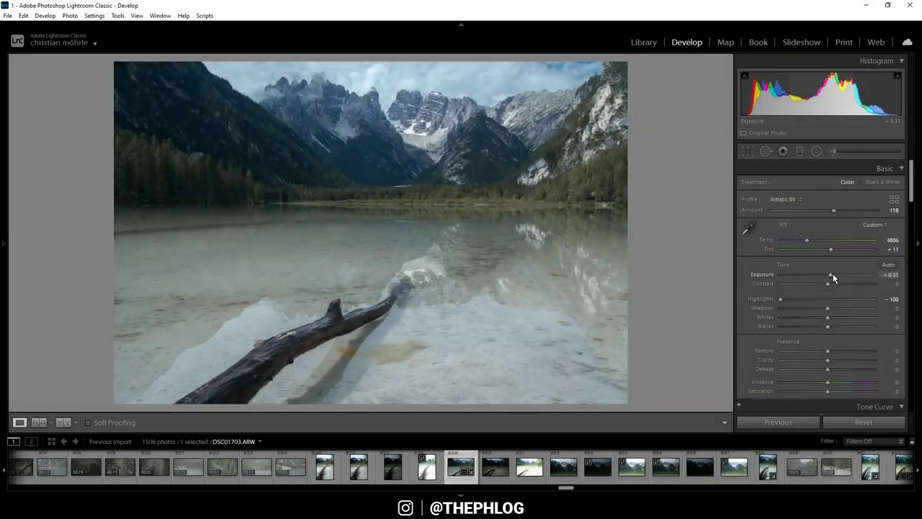
{"action": "left_click_drag", "start_coordinate": [833, 273], "coordinate": [834, 273]}
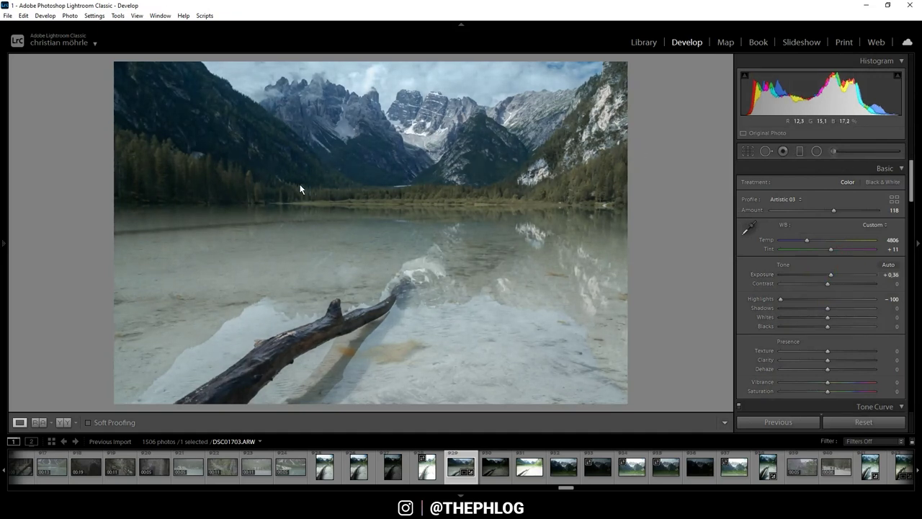
{"action": "left_click_drag", "start_coordinate": [828, 310], "coordinate": [807, 307]}
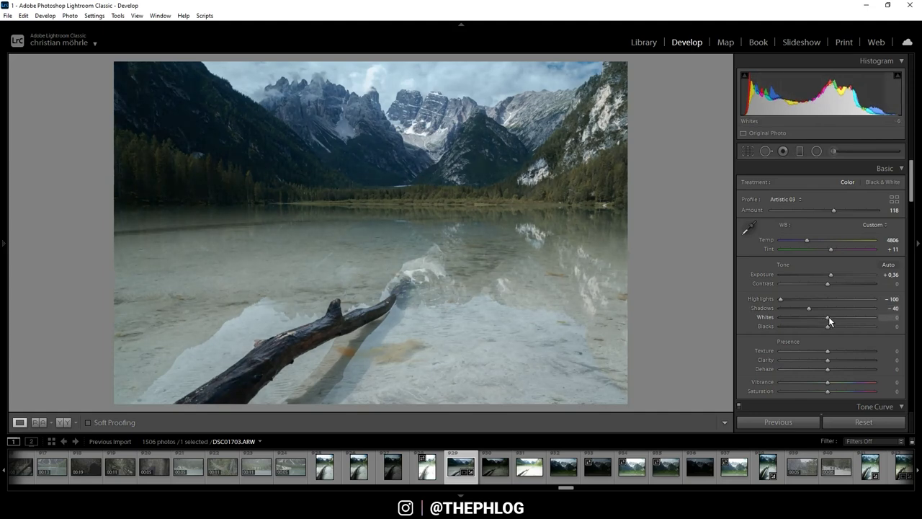
{"action": "left_click_drag", "start_coordinate": [828, 317], "coordinate": [830, 317]}
{"action": "left_click_drag", "start_coordinate": [830, 316], "coordinate": [820, 326]}
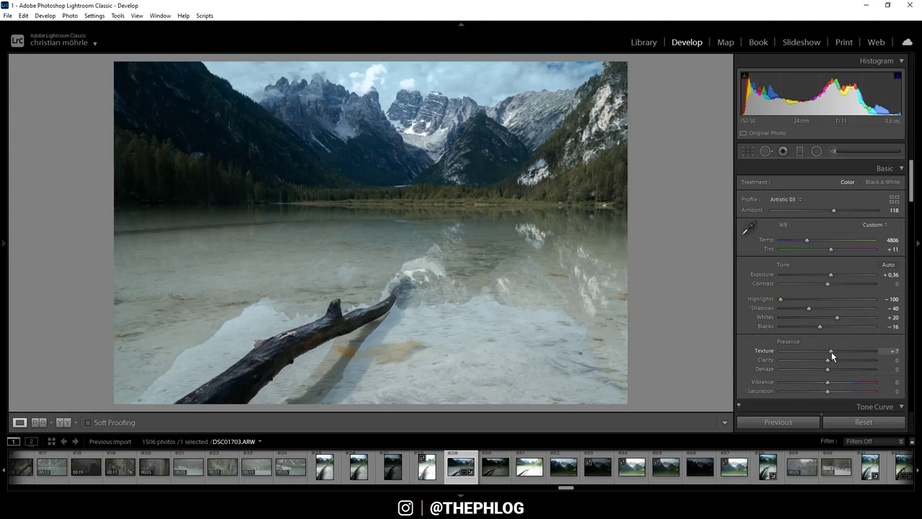
Raise Clarity to +6 and Vibrance to +26
{"action": "left_click_drag", "start_coordinate": [828, 359], "coordinate": [833, 360]}
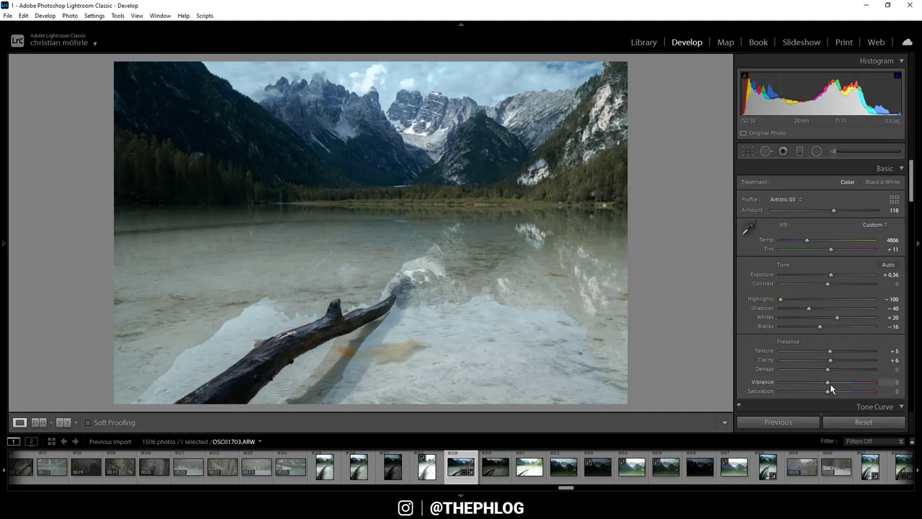
{"action": "left_click_drag", "start_coordinate": [834, 384], "coordinate": [841, 384]}
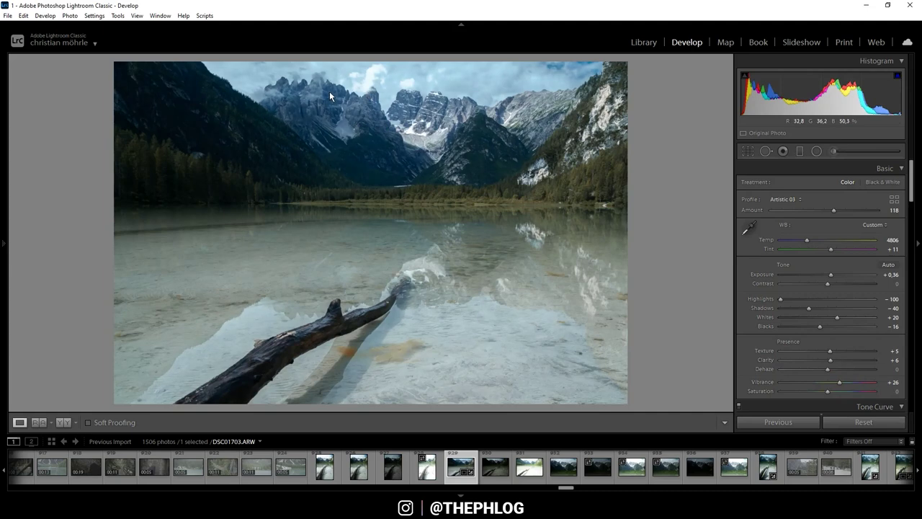
Draw a radial mask over the sky with Dehaze −25, Blacks +18 and Saturation −15
{"action": "left_click", "coordinate": [816, 153]}
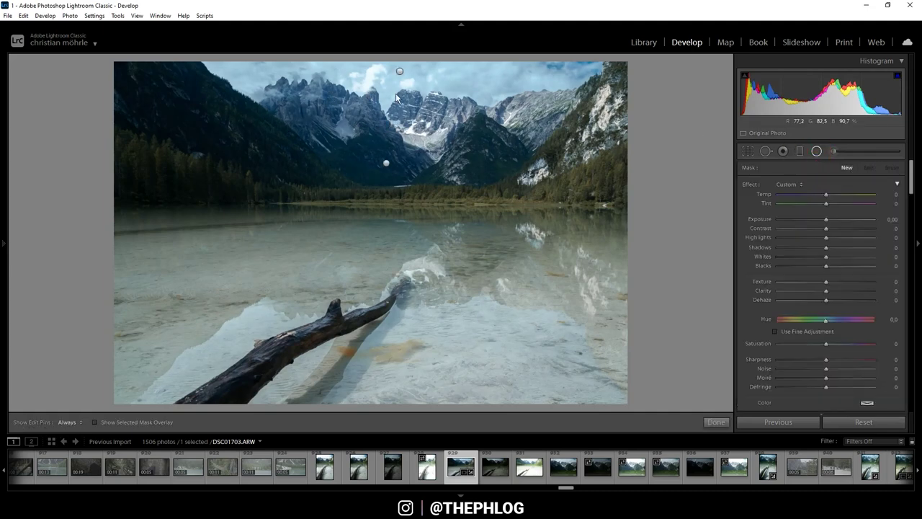
{"action": "left_click", "coordinate": [400, 73]}
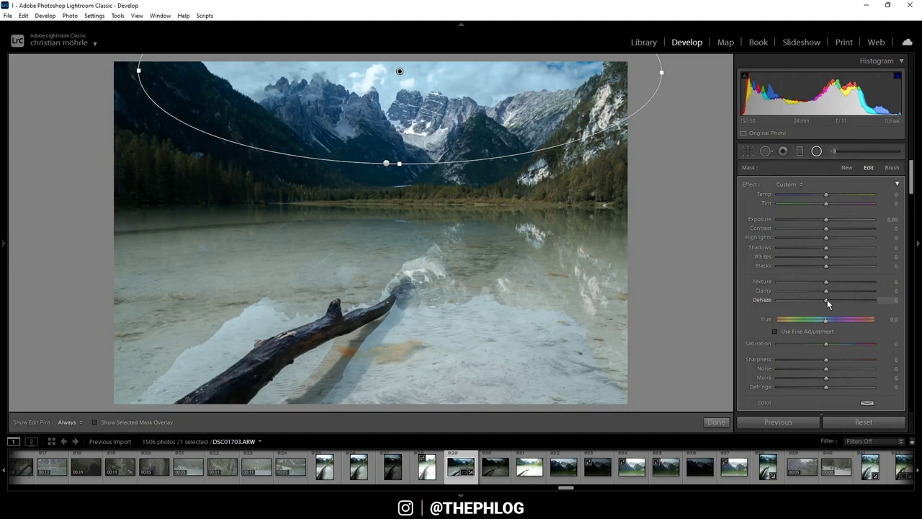
{"action": "left_click_drag", "start_coordinate": [827, 299], "coordinate": [820, 298]}
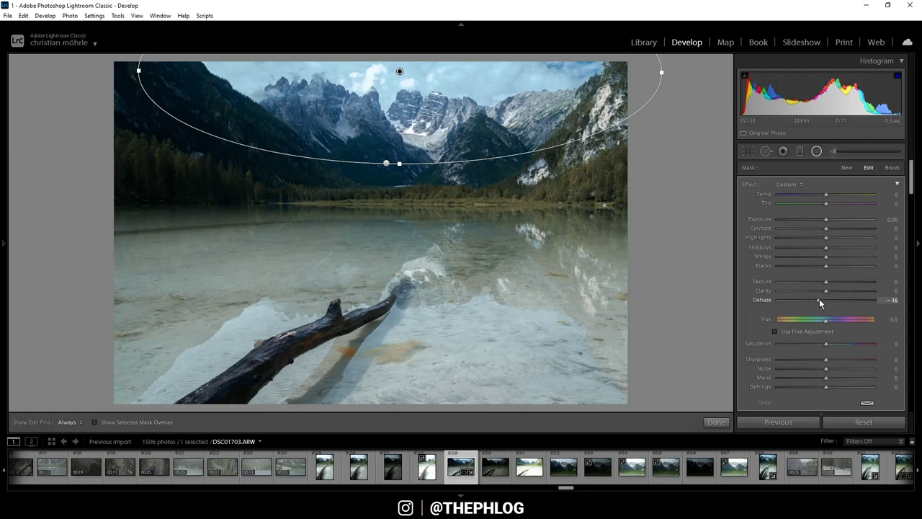
{"action": "left_click_drag", "start_coordinate": [820, 298], "coordinate": [814, 299]}
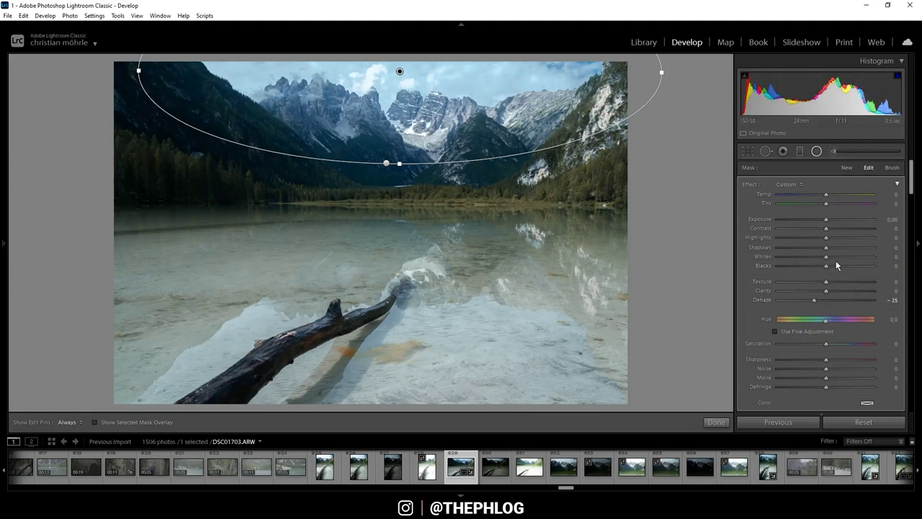
{"action": "left_click_drag", "start_coordinate": [826, 266], "coordinate": [834, 268]}
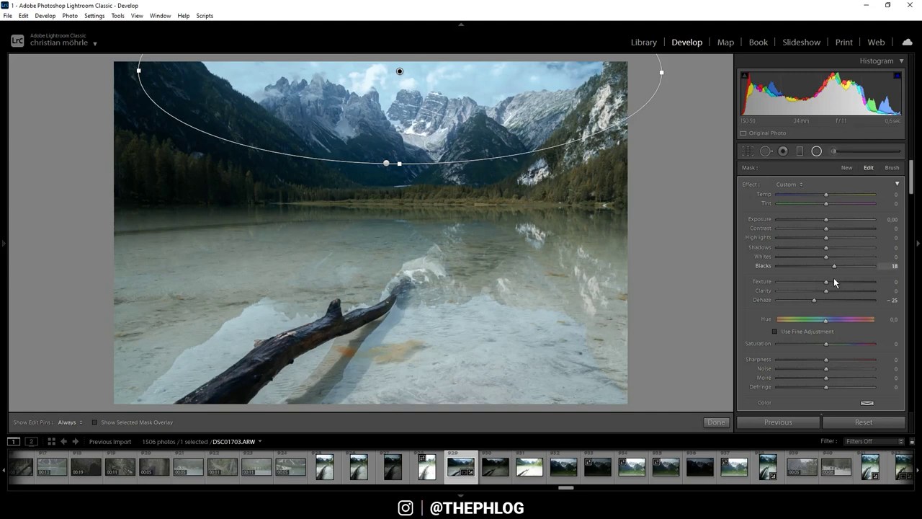
{"action": "left_click_drag", "start_coordinate": [829, 350], "coordinate": [803, 344]}
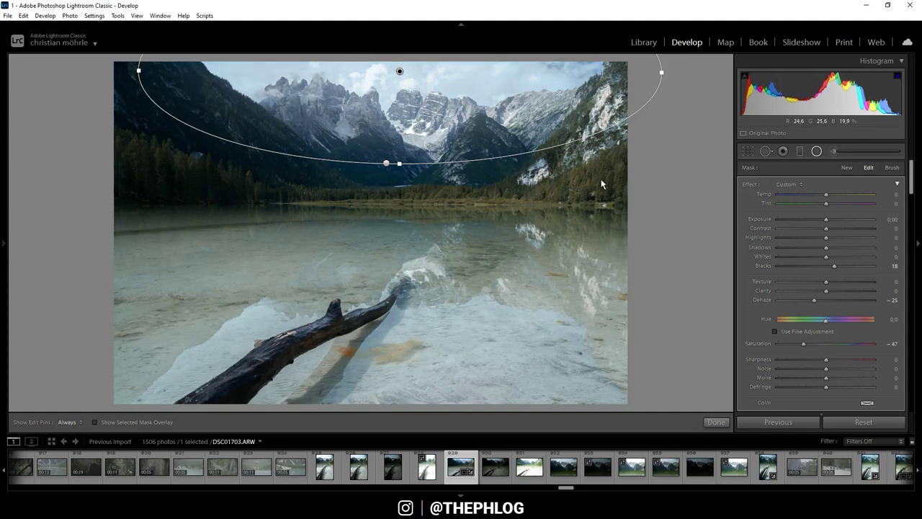
{"action": "left_click", "coordinate": [386, 165]}
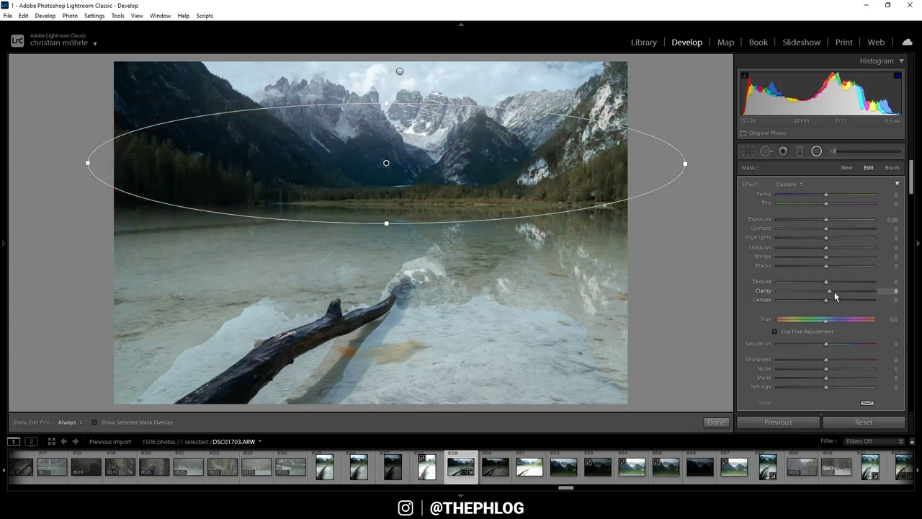
Give the mountain radial mask Clarity +16, Dehaze −10 and Temp +14
{"action": "left_click_drag", "start_coordinate": [835, 292], "coordinate": [820, 301]}
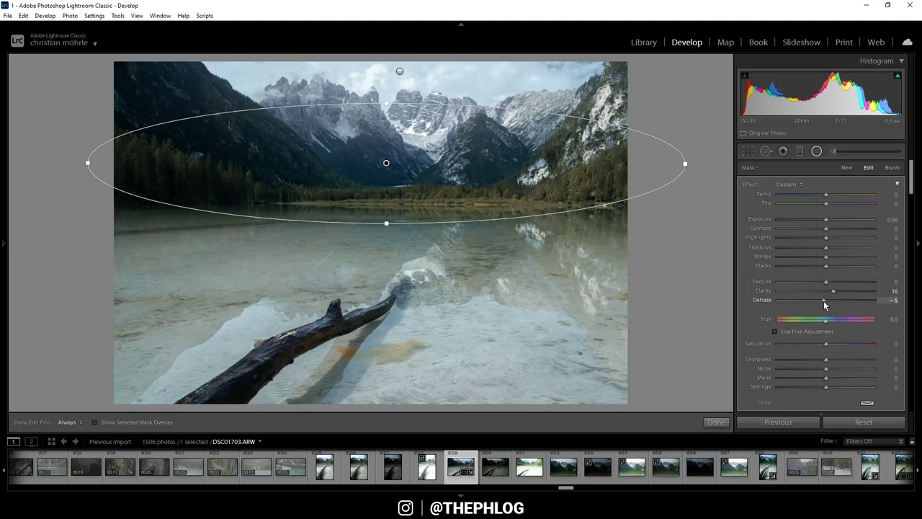
{"action": "left_click_drag", "start_coordinate": [823, 300], "coordinate": [821, 300]}
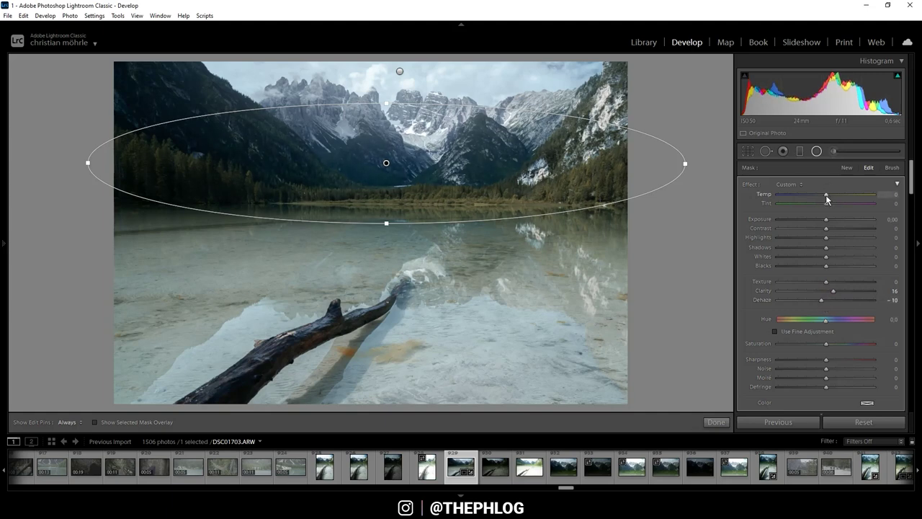
{"action": "left_click_drag", "start_coordinate": [827, 195], "coordinate": [833, 200]}
{"action": "left_click", "coordinate": [801, 152]}
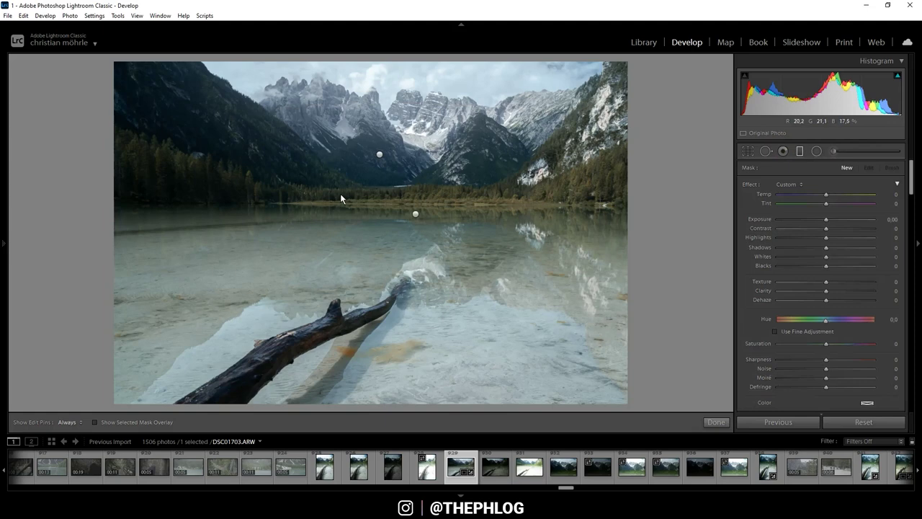
Give the lake gradient more clarity and warmth, with lower highlights and exposure
{"action": "left_click", "coordinate": [416, 214]}
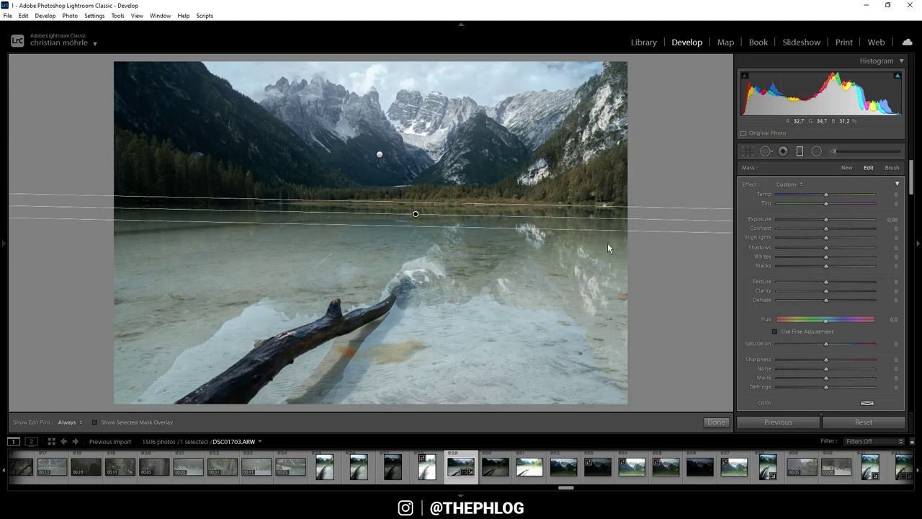
{"action": "left_click_drag", "start_coordinate": [825, 291], "coordinate": [854, 291]}
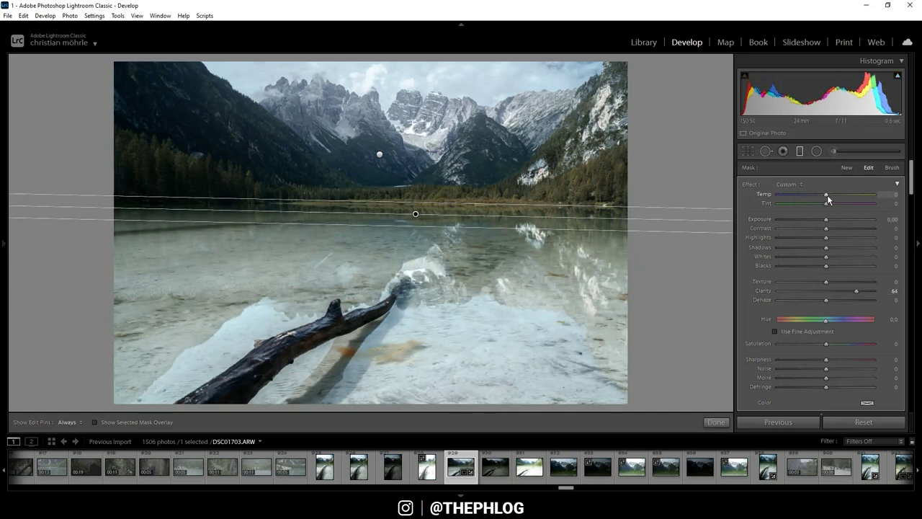
{"action": "left_click_drag", "start_coordinate": [828, 195], "coordinate": [831, 194]}
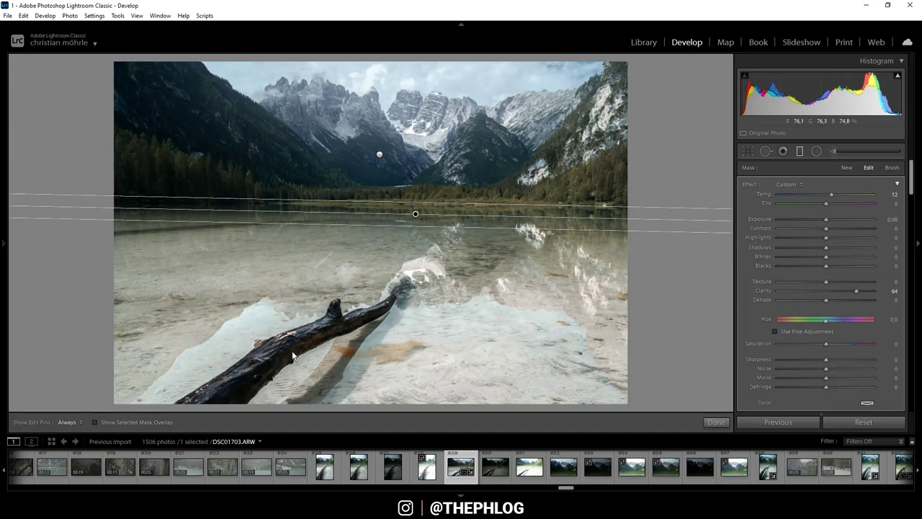
{"action": "left_click_drag", "start_coordinate": [826, 238], "coordinate": [807, 239]}
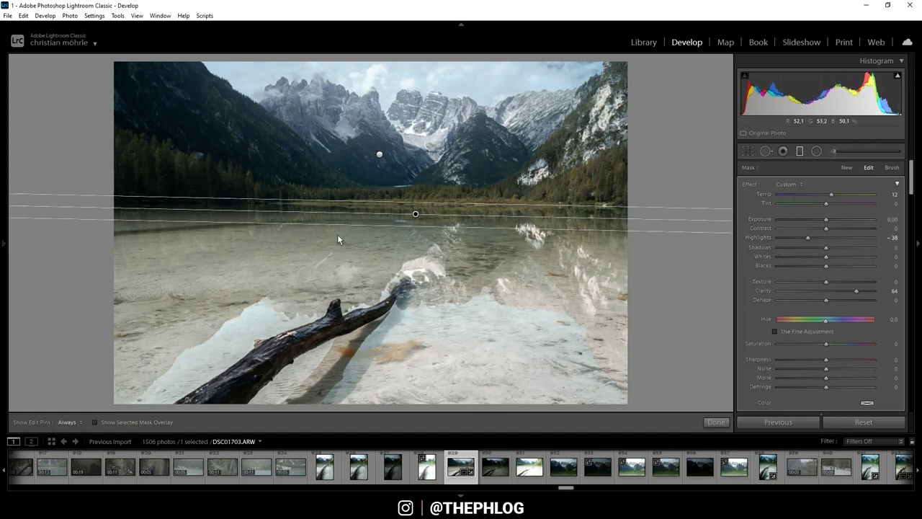
{"action": "left_click_drag", "start_coordinate": [826, 220], "coordinate": [825, 224]}
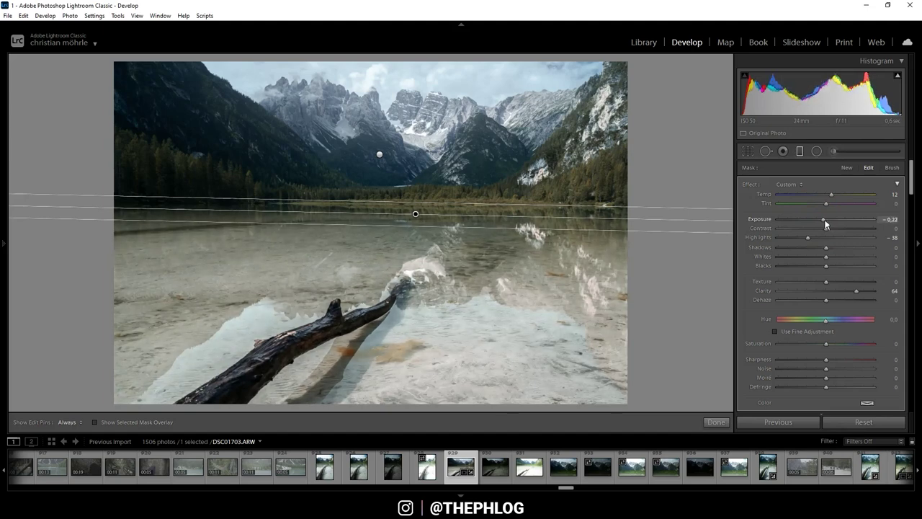
Add slight contrast to the mountain gradient
{"action": "left_click", "coordinate": [380, 154]}
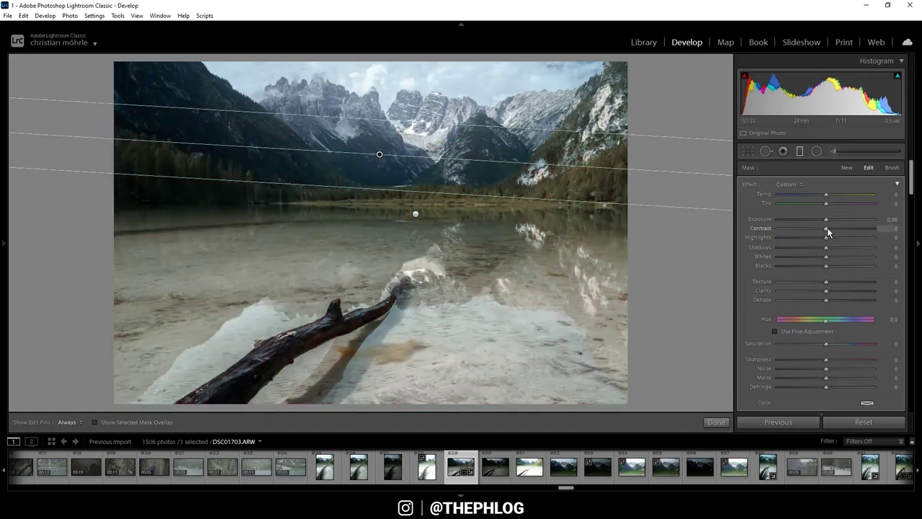
{"action": "left_click_drag", "start_coordinate": [828, 232], "coordinate": [832, 231]}
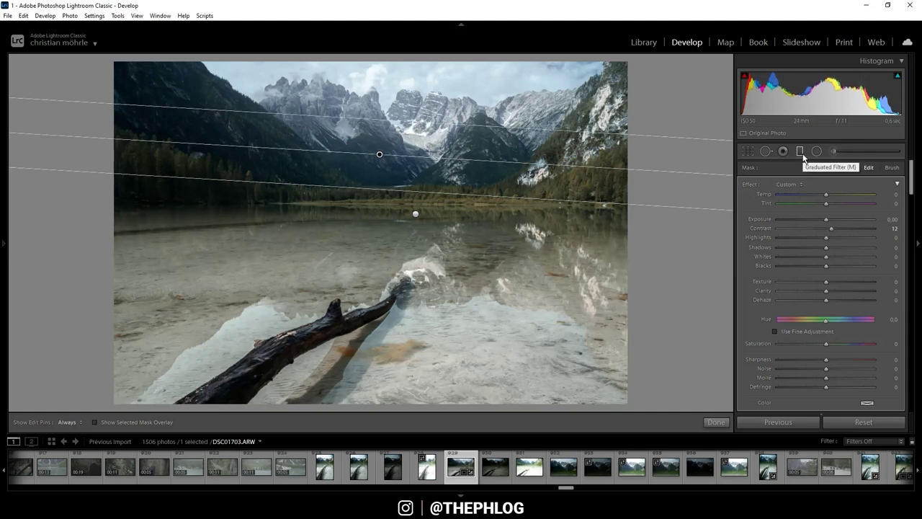
{"action": "left_click", "coordinate": [802, 152]}
{"action": "left_click_drag", "start_coordinate": [909, 167], "coordinate": [903, 231]}
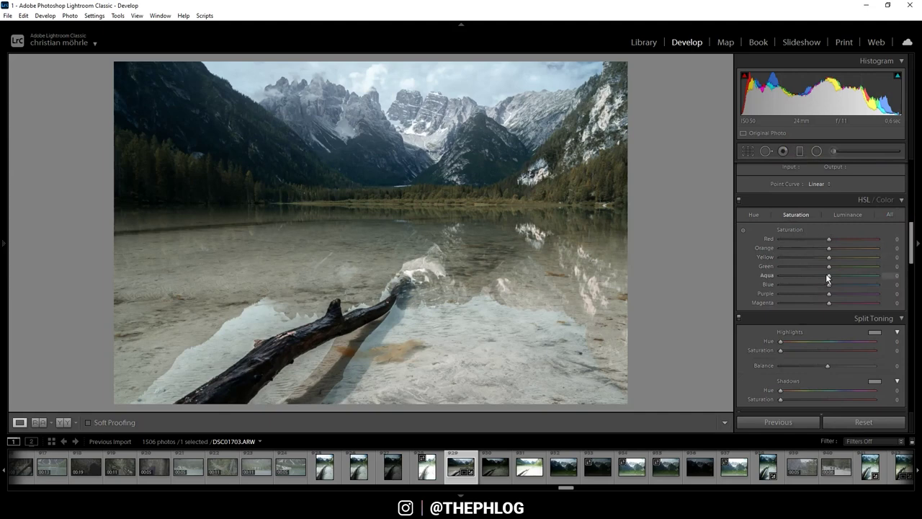
Boost HSL saturation of oranges to +28 and yellows to +29
{"action": "left_click_drag", "start_coordinate": [829, 248], "coordinate": [833, 250]}
{"action": "left_click_drag", "start_coordinate": [830, 257], "coordinate": [851, 266]}
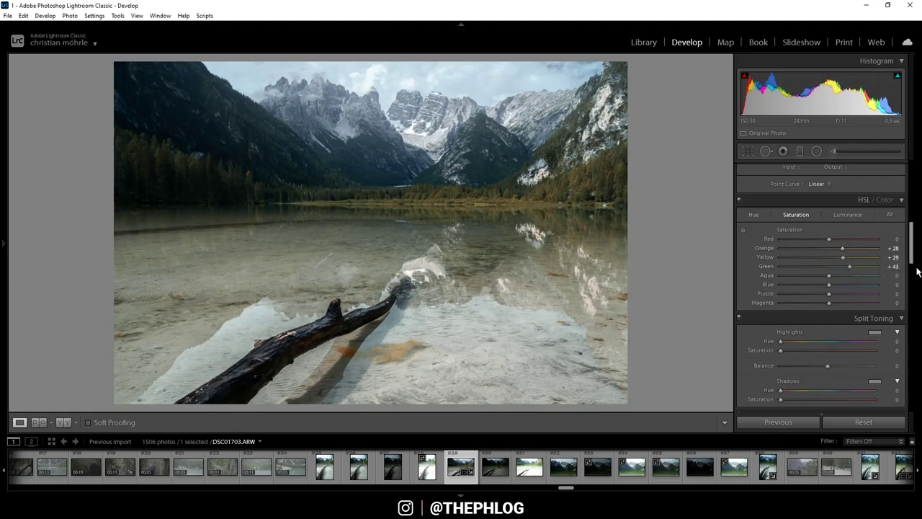
{"action": "left_click_drag", "start_coordinate": [912, 229], "coordinate": [912, 252]}
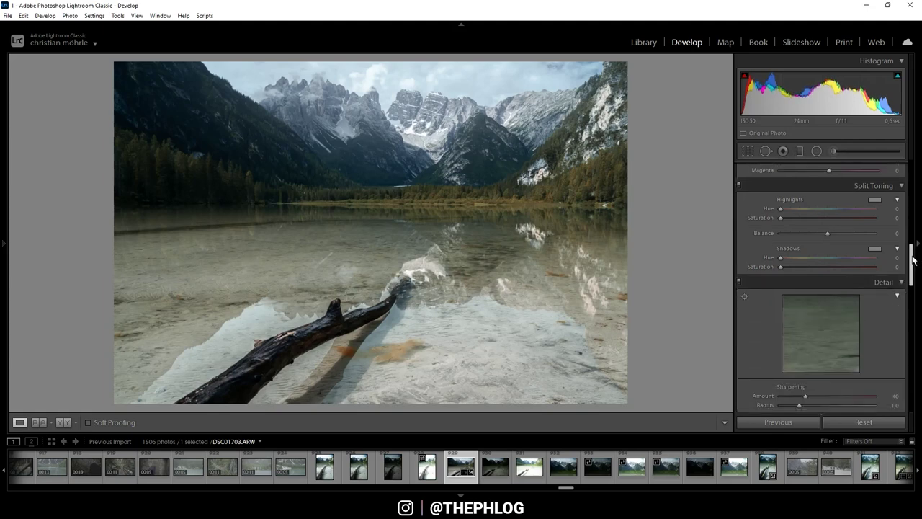
{"action": "left_click", "coordinate": [875, 201]}
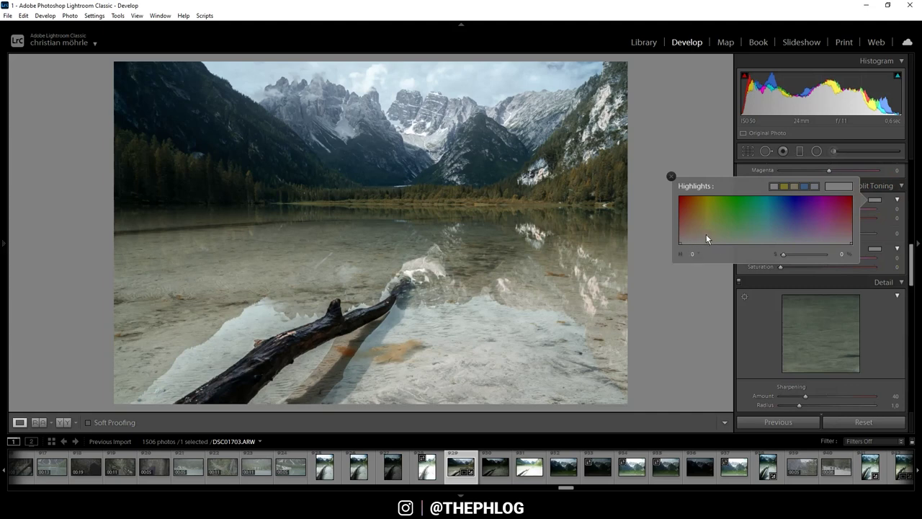
Split-tone highlights faint warm yellow (hue 48, sat 5) and shadows blue (hue 223, sat 11)
{"action": "left_click_drag", "start_coordinate": [711, 237], "coordinate": [702, 240]}
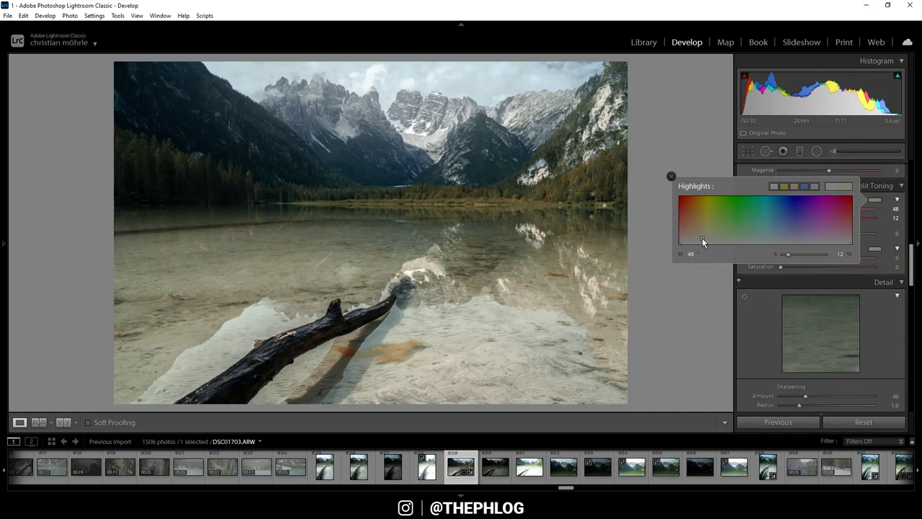
{"action": "left_click_drag", "start_coordinate": [702, 238], "coordinate": [701, 239]}
{"action": "left_click", "coordinate": [872, 250]}
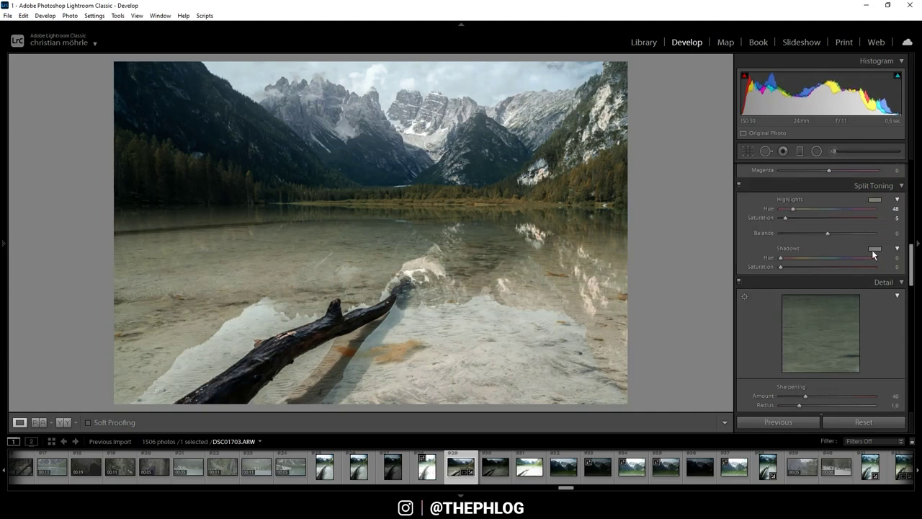
{"action": "left_click", "coordinate": [873, 249]}
{"action": "left_click", "coordinate": [792, 292]}
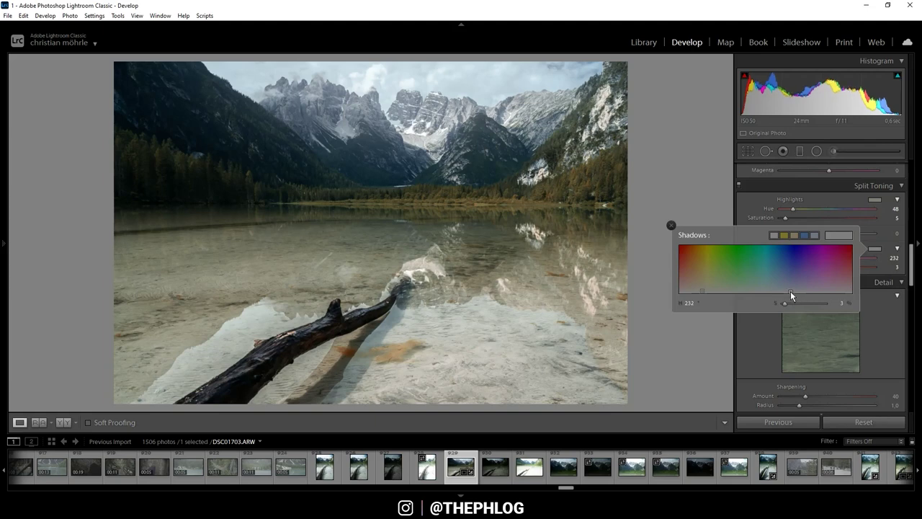
{"action": "left_click_drag", "start_coordinate": [790, 291], "coordinate": [787, 288]}
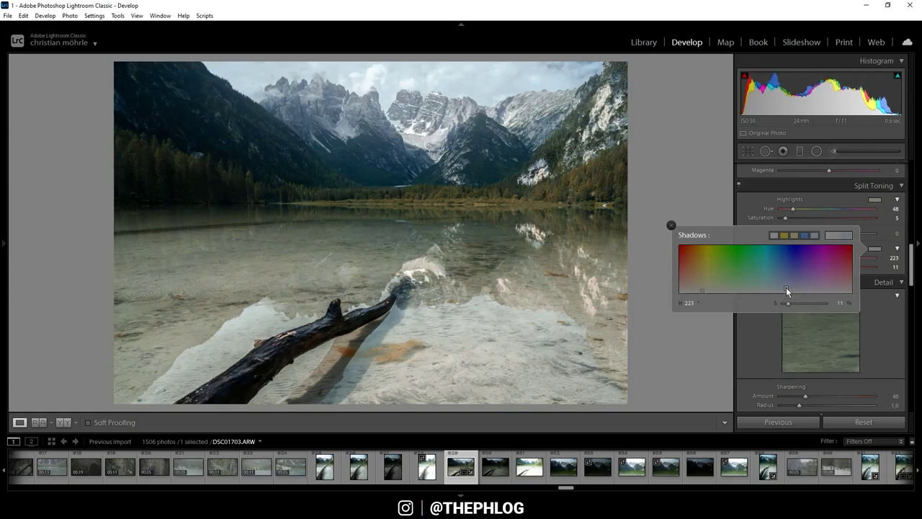
{"action": "key", "text": "Escape"}
Set sharpening to Amount 78, Radius 0.5, Detail 100 and Masking 78
{"action": "scroll", "coordinate": [822, 285], "scroll_direction": "down", "scroll_amount": 4}
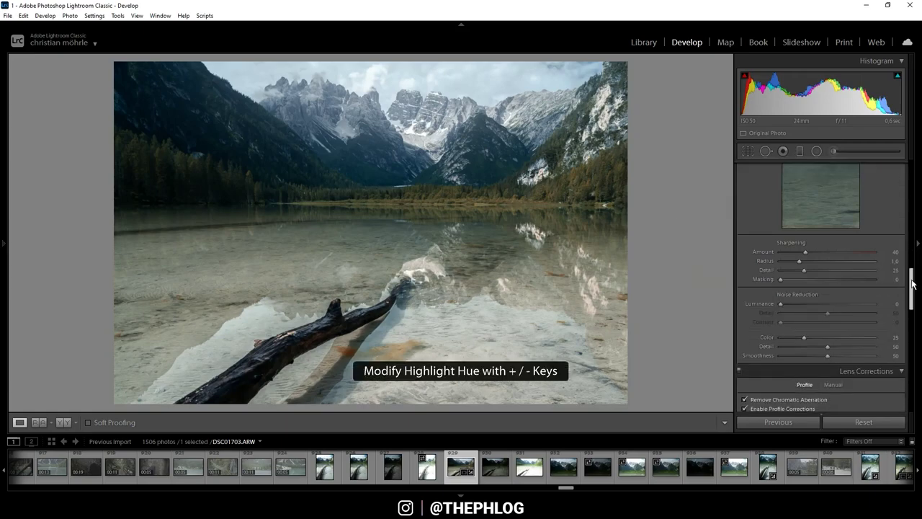
{"action": "left_click_drag", "start_coordinate": [804, 250], "coordinate": [746, 259]}
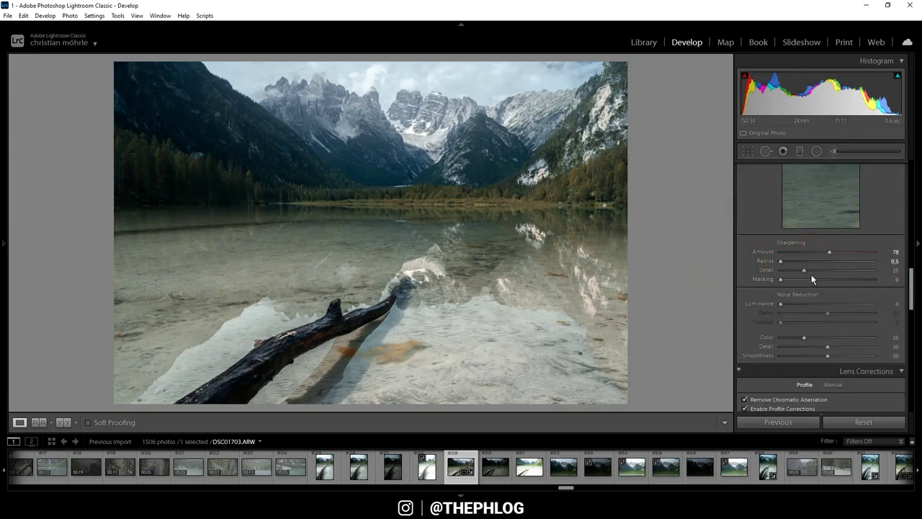
{"action": "left_click_drag", "start_coordinate": [811, 271], "coordinate": [915, 279]}
{"action": "key", "text": "alt"}
{"action": "left_click_drag", "start_coordinate": [792, 279], "coordinate": [859, 282]}
{"action": "scroll", "coordinate": [909, 311], "scroll_direction": "down", "scroll_amount": 5}
{"action": "scroll", "coordinate": [910, 311], "scroll_direction": "down", "scroll_amount": 8}
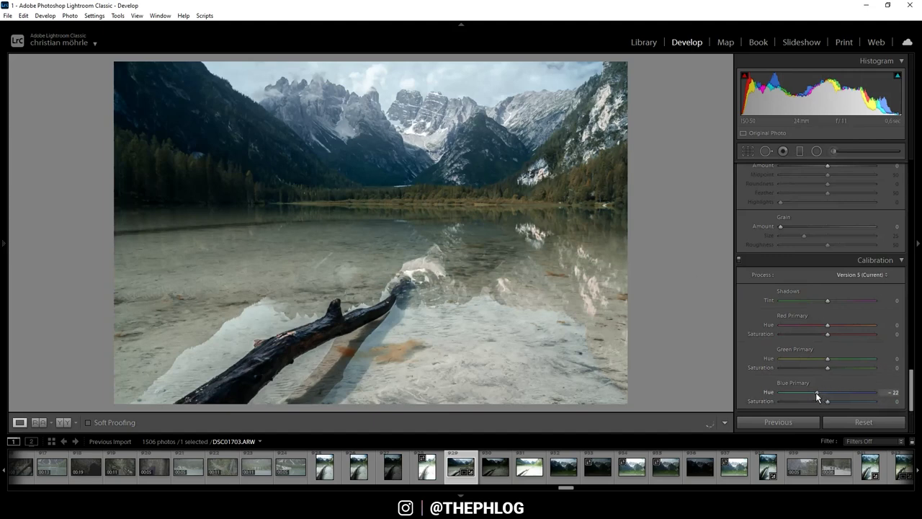
Set Calibration Blue Primary hue −17, saturation +18 and Red Primary hue +28, saturation +19
{"action": "left_click_drag", "start_coordinate": [816, 395], "coordinate": [836, 401]}
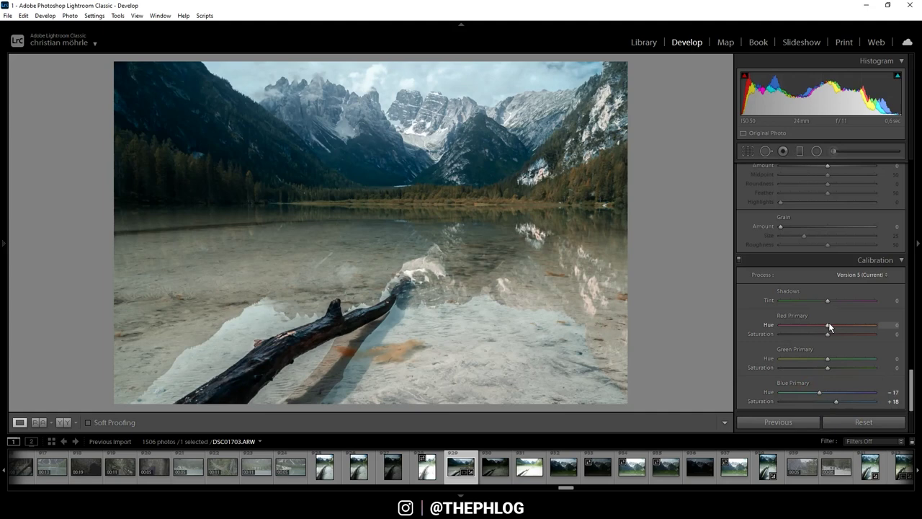
{"action": "left_click_drag", "start_coordinate": [842, 324], "coordinate": [839, 336]}
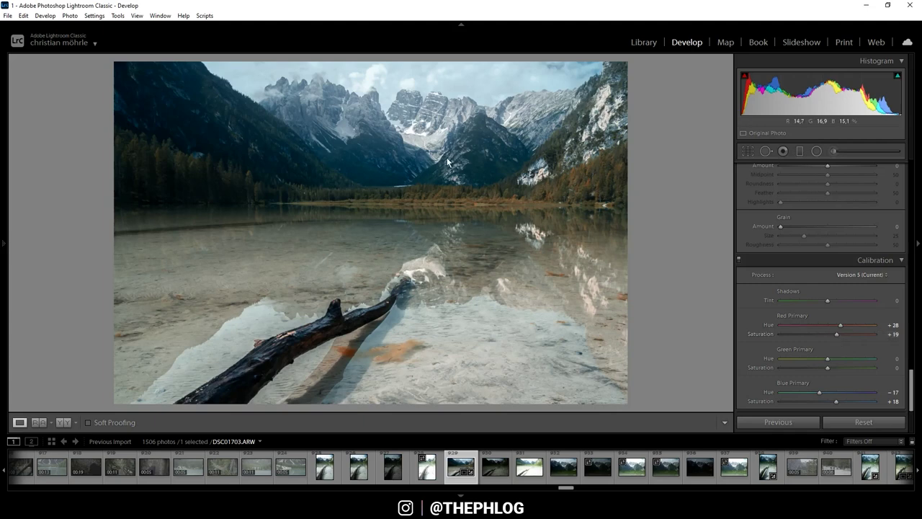
{"action": "key", "text": "ctrl+1"}
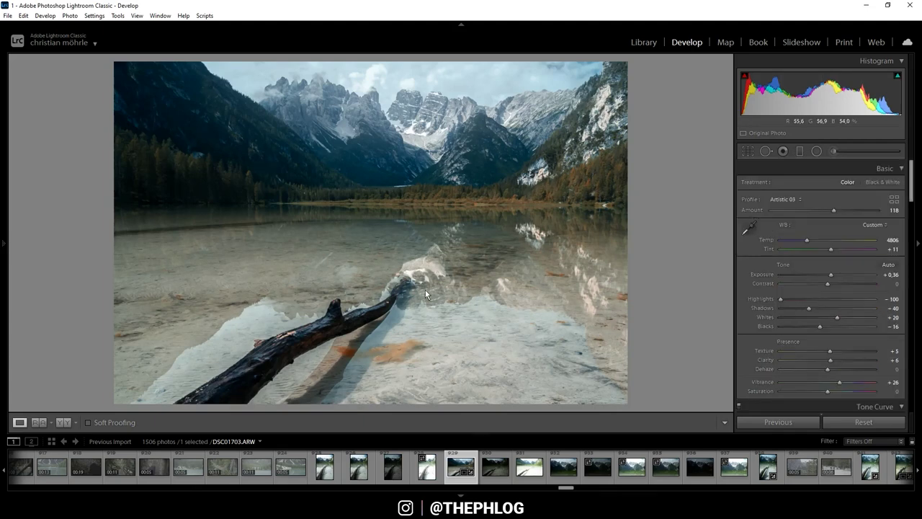
Send the lake photo from the filmstrip to Photoshop and run Nik Color Efex Pro 4 on it
{"action": "right_click", "coordinate": [454, 472]}
{"action": "mouse_move", "coordinate": [482, 243]}
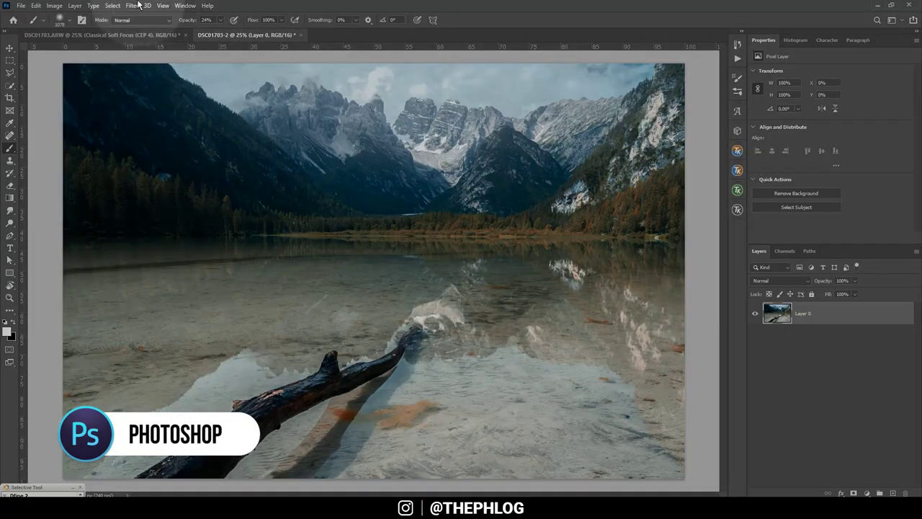
{"action": "left_click", "coordinate": [132, 5]}
{"action": "mouse_move", "coordinate": [186, 213]}
{"action": "left_click", "coordinate": [270, 218]}
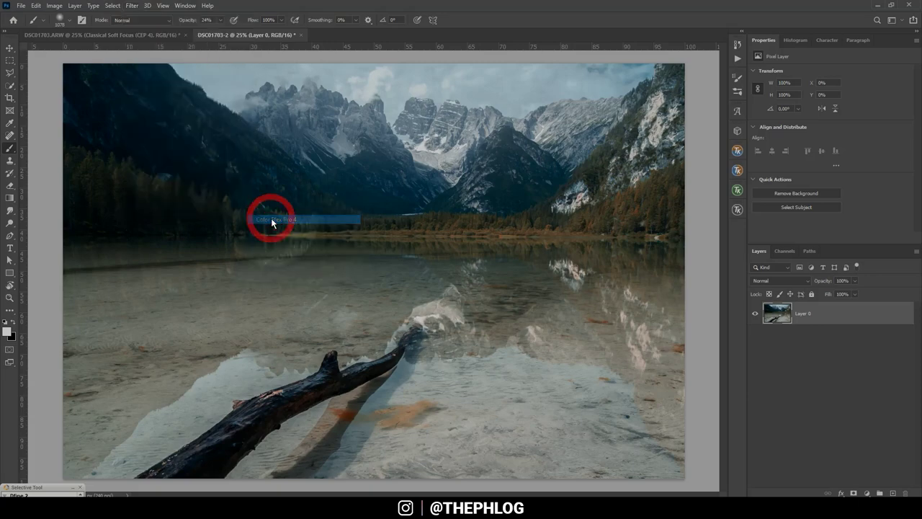
Apply the Foliage filter with a different method and Enhance Foliage at 100%, returning it as a new layer
{"action": "left_click", "coordinate": [119, 348]}
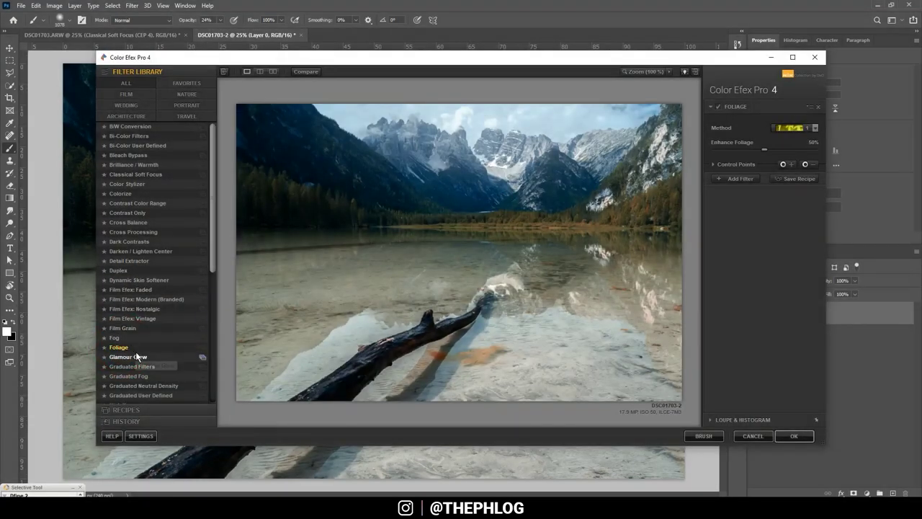
{"action": "left_click", "coordinate": [805, 129]}
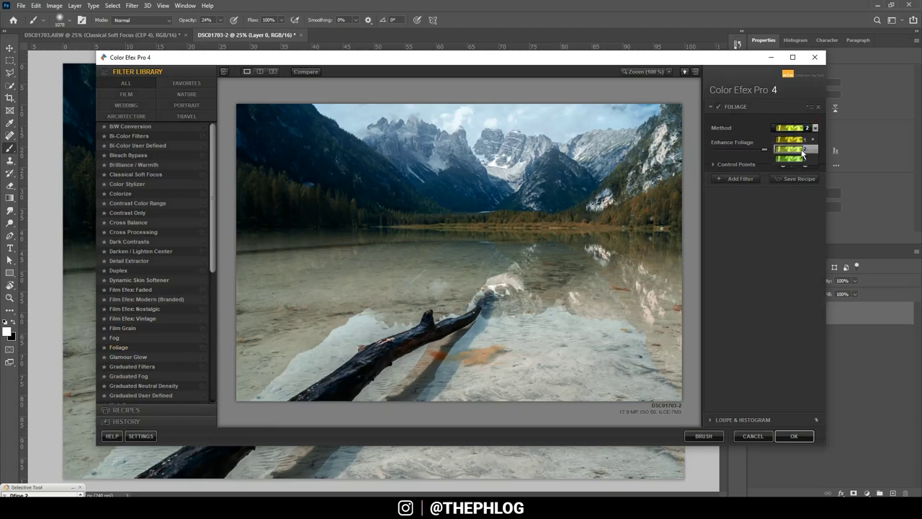
{"action": "left_click", "coordinate": [803, 150]}
{"action": "left_click_drag", "start_coordinate": [779, 150], "coordinate": [793, 150]}
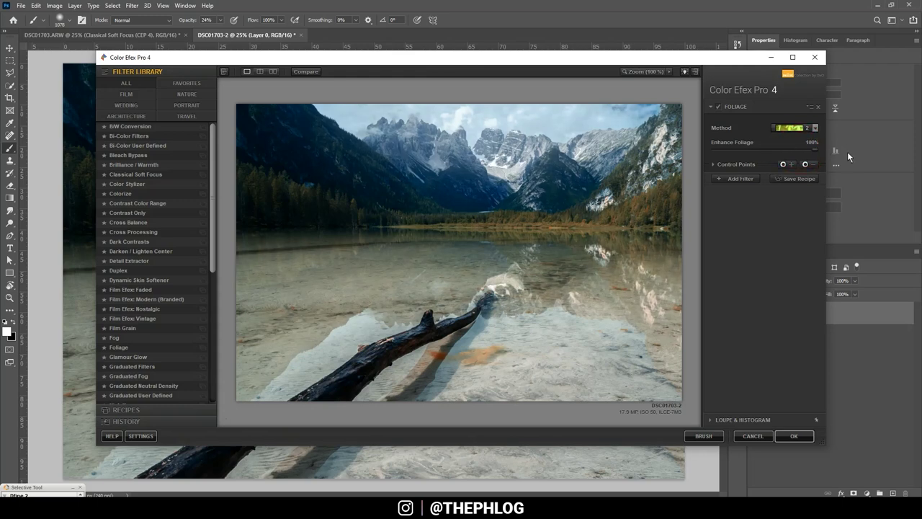
{"action": "left_click", "coordinate": [800, 436]}
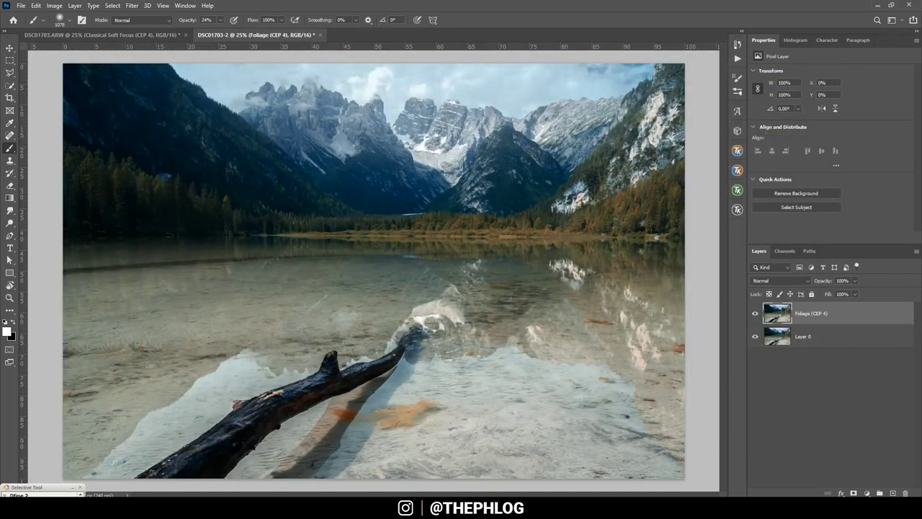
Mask the Foliage effect off the top of the image with a black brush, then merge it with Layer 0
{"action": "left_click", "coordinate": [853, 494]}
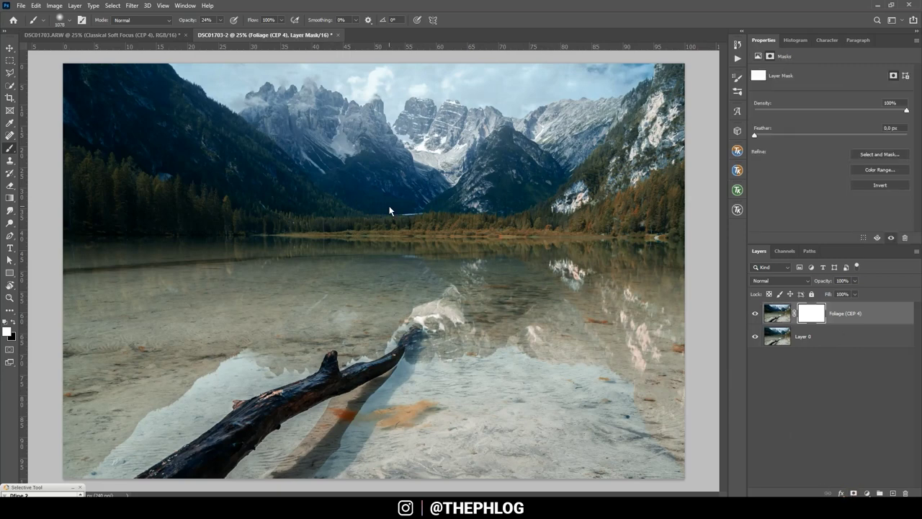
{"action": "key", "text": "x"}
{"action": "key", "text": "0"}
{"action": "right_click", "coordinate": [412, 197], "text": "alt"}
{"action": "left_click_drag", "start_coordinate": [475, 186], "coordinate": [291, 113]}
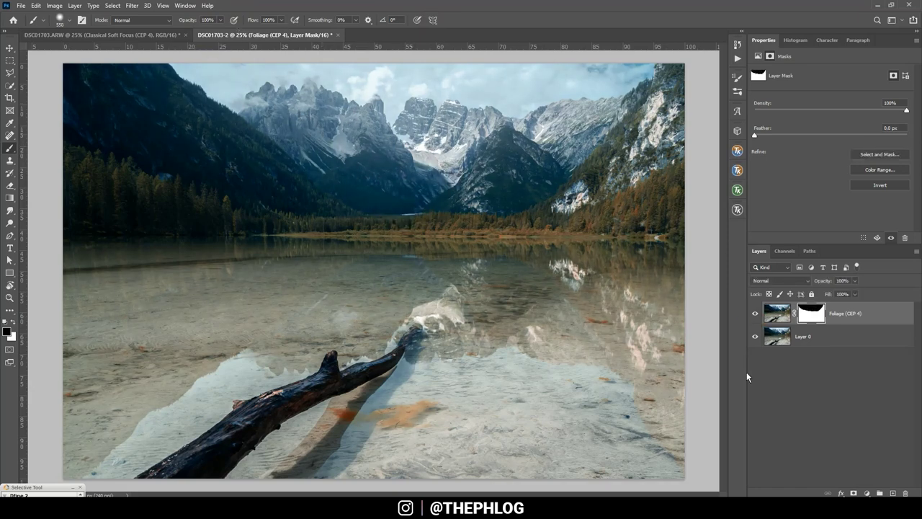
{"action": "left_click", "coordinate": [810, 339]}
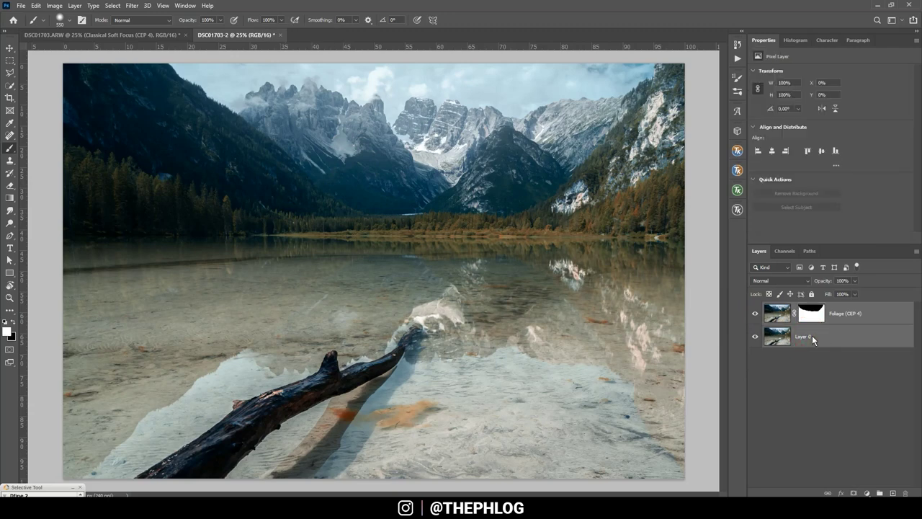
{"action": "key", "text": "ctrl+e"}
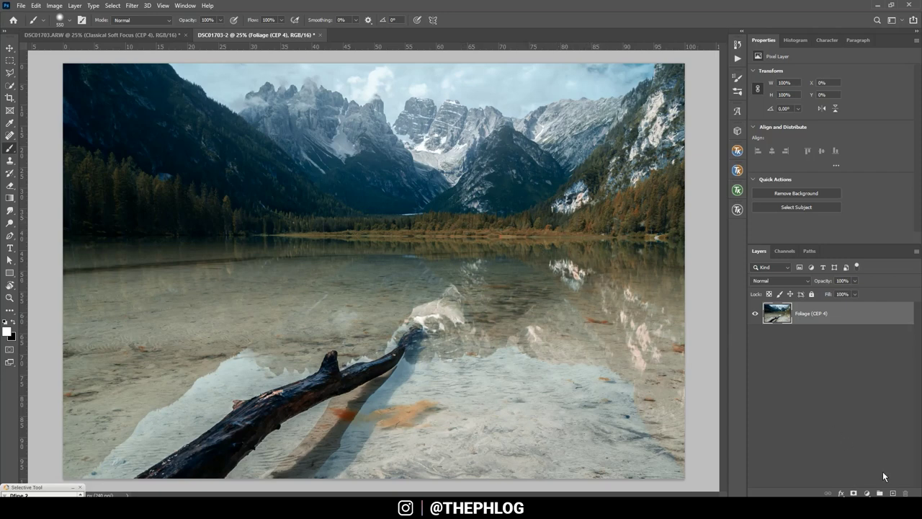
Add an Overlay-mode Layer 1 and paint faint white strokes at about 18% opacity over the forest and lake
{"action": "left_click", "coordinate": [893, 493]}
{"action": "left_click", "coordinate": [780, 280]}
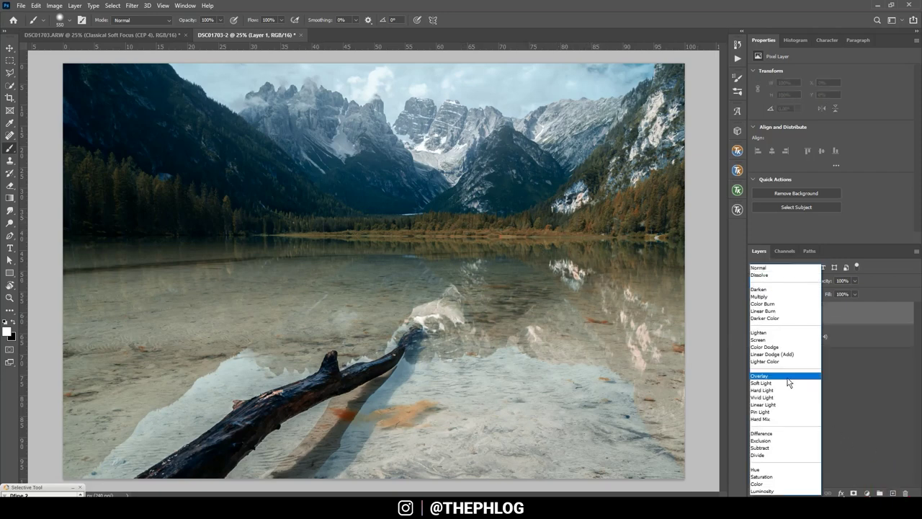
{"action": "left_click", "coordinate": [769, 376]}
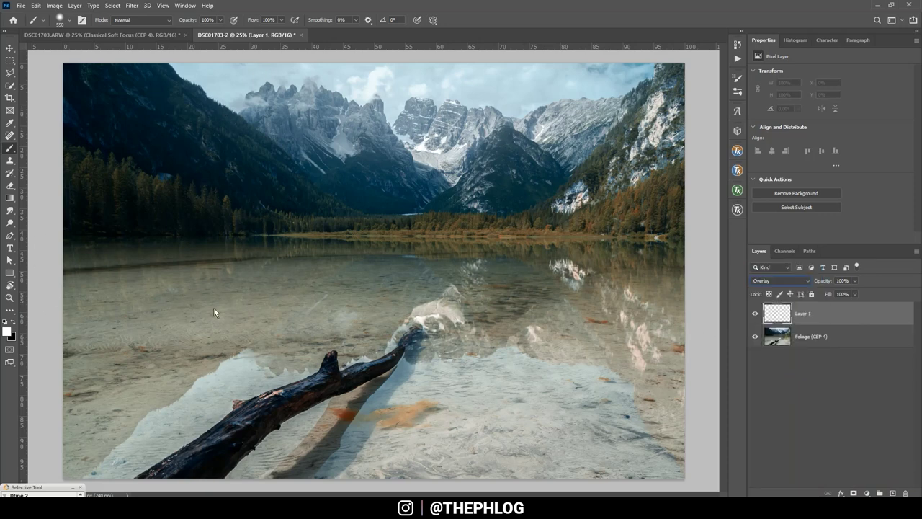
{"action": "left_click", "coordinate": [221, 20]}
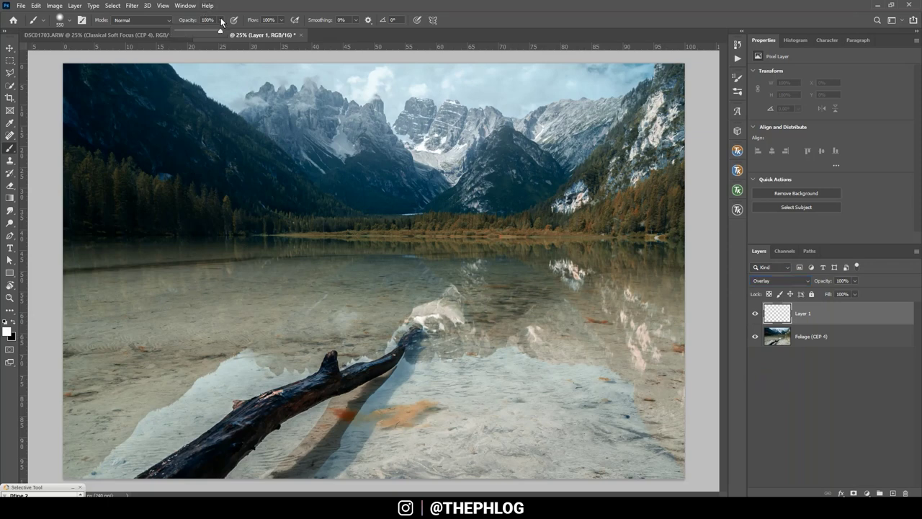
{"action": "left_click_drag", "start_coordinate": [191, 33], "coordinate": [180, 33]}
{"action": "mouse_move", "coordinate": [116, 184]}
{"action": "left_mouse_down"}
{"action": "mouse_move", "coordinate": [75, 171]}
{"action": "mouse_move", "coordinate": [160, 203]}
{"action": "left_mouse_up"}
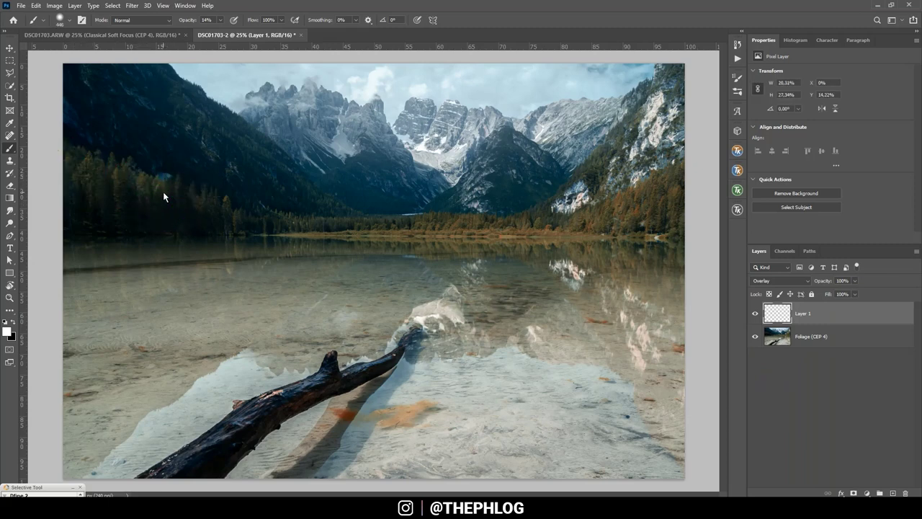
{"action": "mouse_move", "coordinate": [322, 228]}
{"action": "left_mouse_down"}
{"action": "mouse_move", "coordinate": [315, 228]}
{"action": "mouse_move", "coordinate": [575, 232]}
{"action": "left_mouse_up"}
Compare Layer 1 on and off, then merge it with the Foliage (CEP 4) layer
{"action": "left_click", "coordinate": [752, 315]}
{"action": "key", "text": "e"}
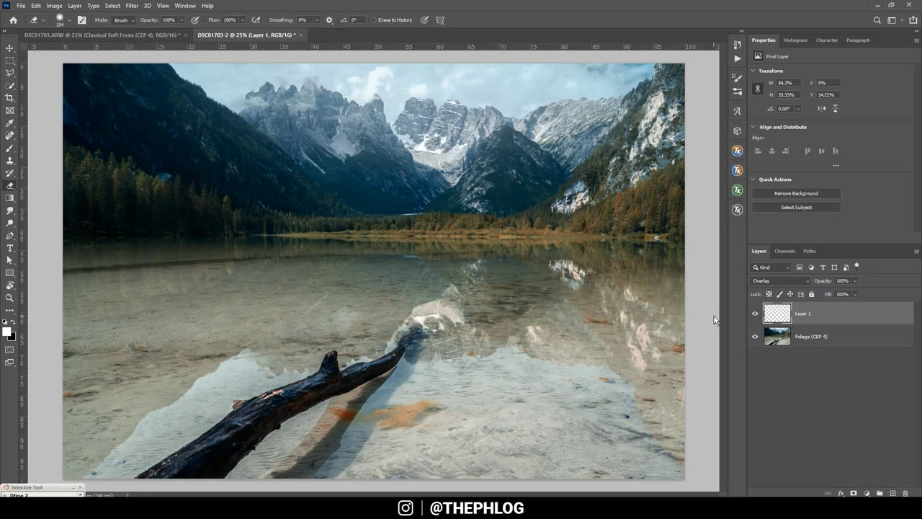
{"action": "left_click", "coordinate": [752, 315]}
{"action": "left_click", "coordinate": [795, 339], "text": "shift"}
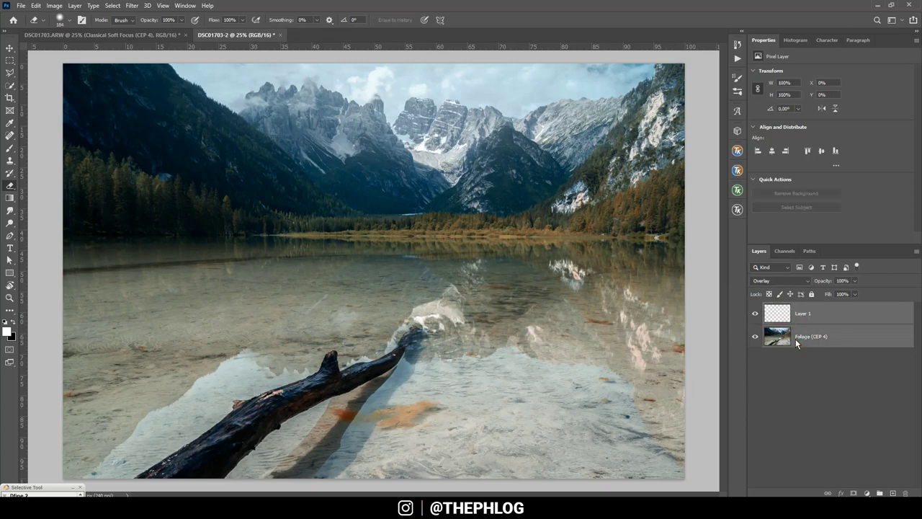
{"action": "key", "text": "ctrl+e"}
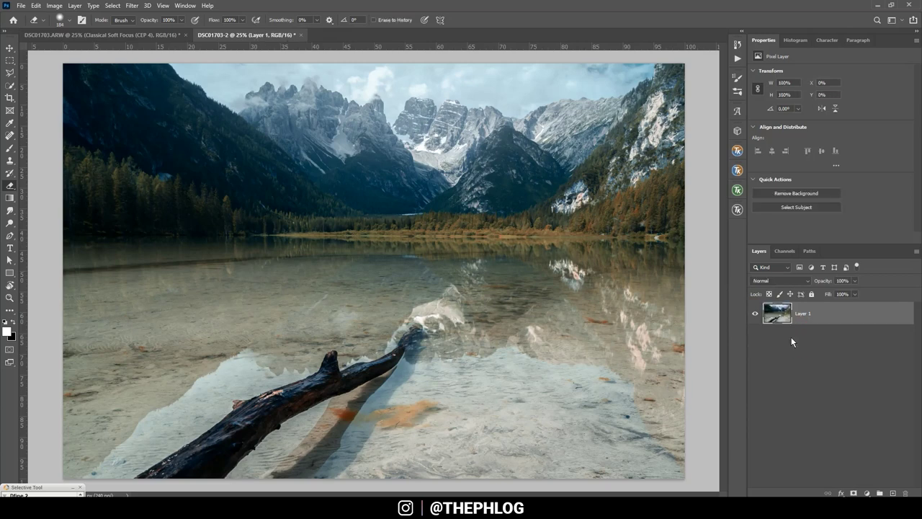
{"action": "left_click", "coordinate": [132, 5]}
Apply Color Efex Pro 4's Classical Soft Focus with method Soft Focus 3, then give its layer a hide-all mask
{"action": "mouse_move", "coordinate": [193, 212]}
{"action": "left_click", "coordinate": [277, 218]}
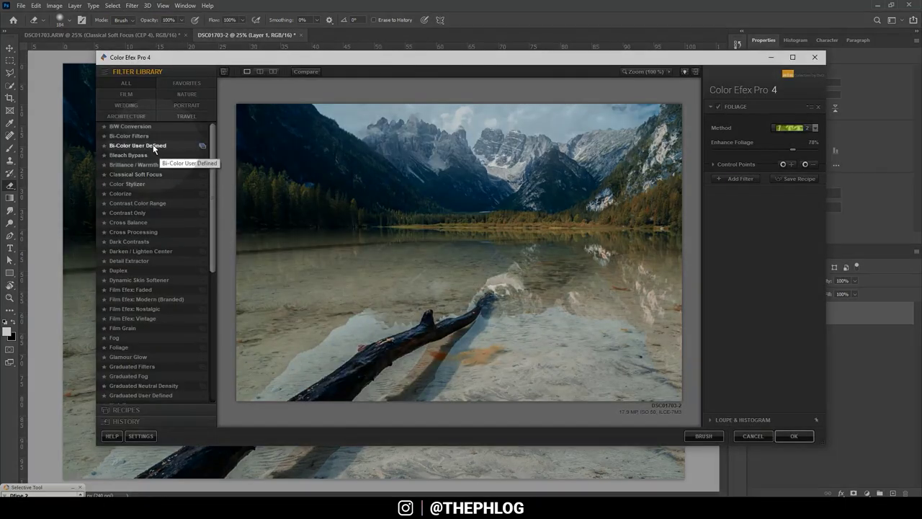
{"action": "left_click", "coordinate": [139, 175]}
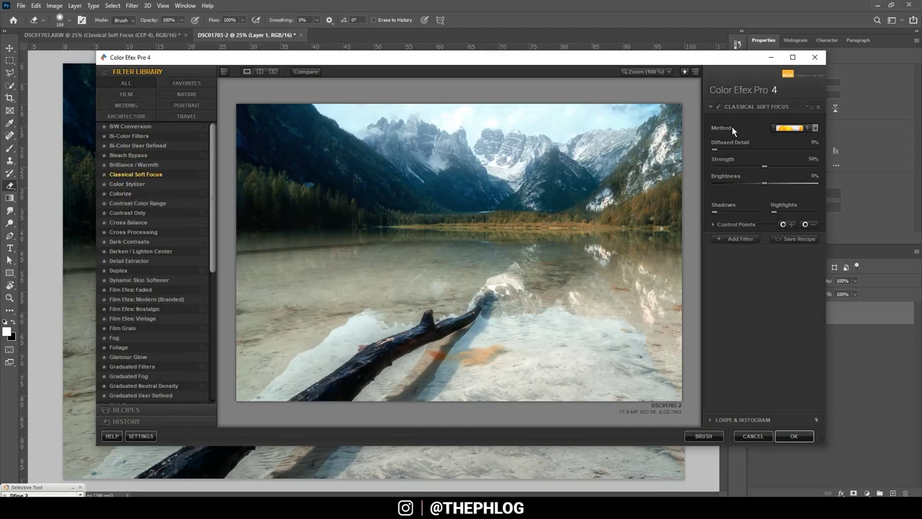
{"action": "left_click", "coordinate": [788, 128]}
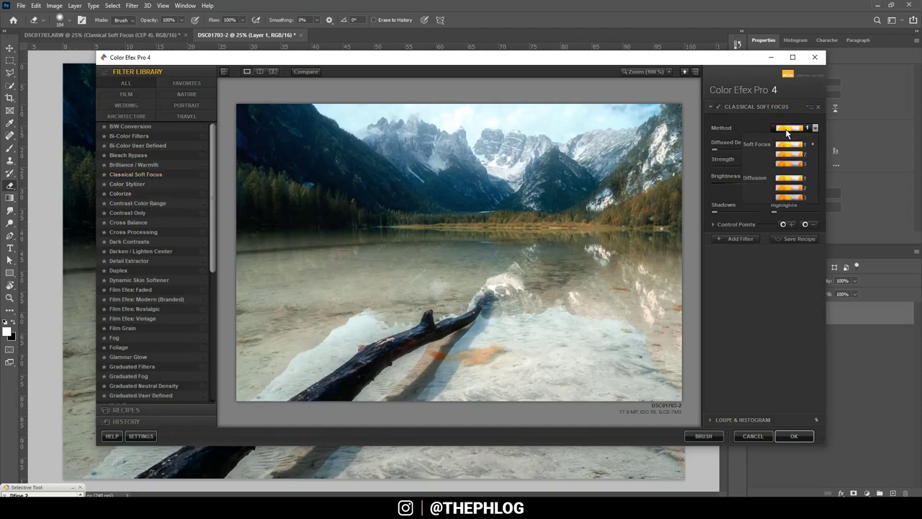
{"action": "left_click", "coordinate": [793, 166]}
{"action": "left_click", "coordinate": [794, 436]}
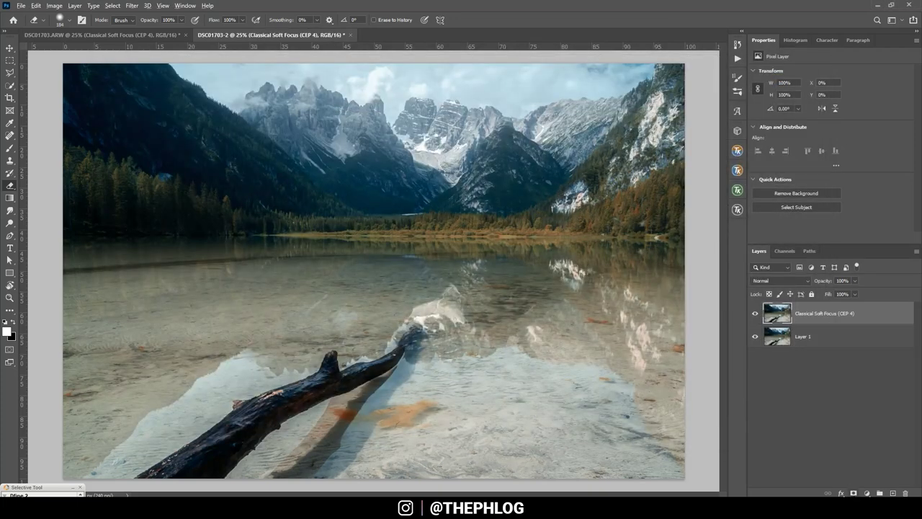
{"action": "left_click", "coordinate": [854, 493], "text": "alt"}
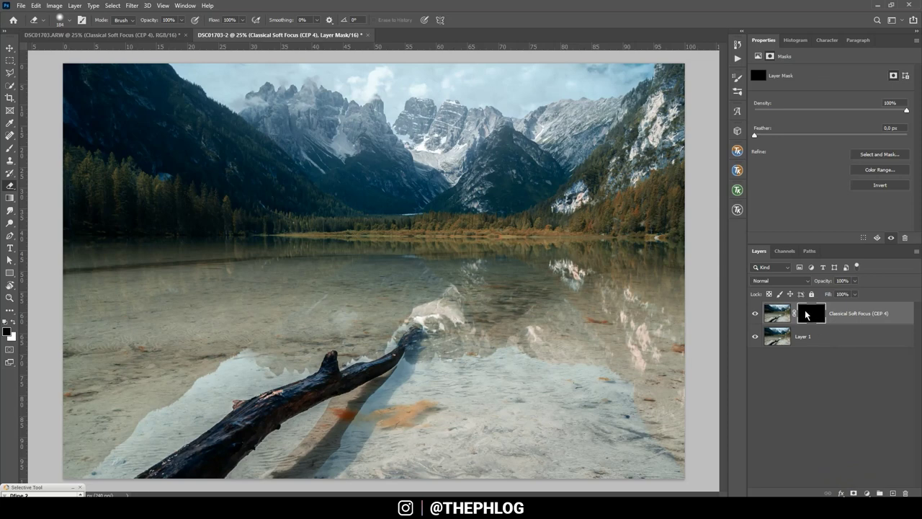
Paint white on the mask to reveal the soft focus over the sky, and set layer opacity to 38%
{"action": "left_click", "coordinate": [13, 324]}
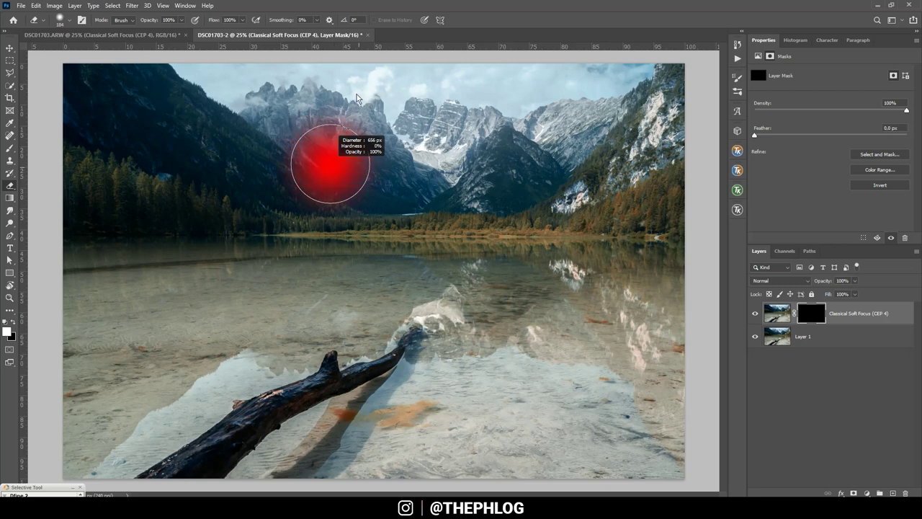
{"action": "key", "text": "b"}
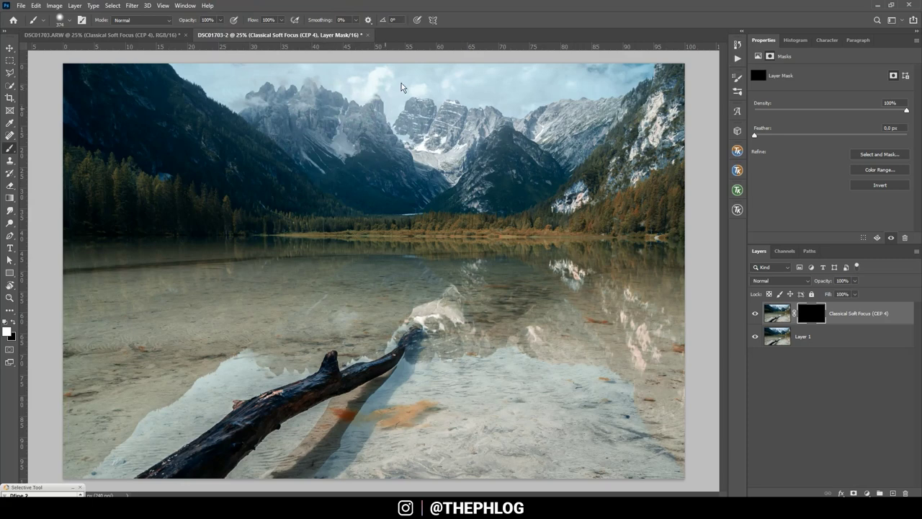
{"action": "left_click_drag", "start_coordinate": [432, 79], "coordinate": [479, 91]}
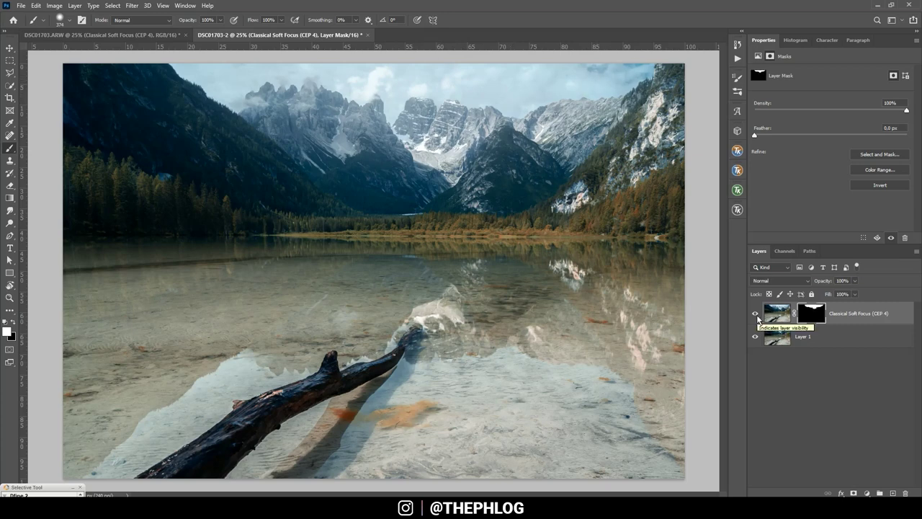
{"action": "left_click", "coordinate": [855, 281]}
{"action": "left_click_drag", "start_coordinate": [856, 292], "coordinate": [828, 294]}
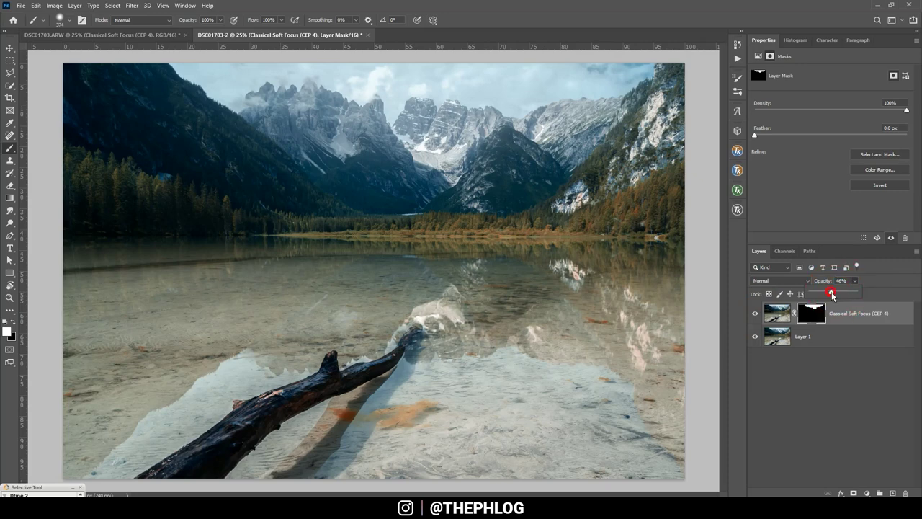
{"action": "left_click", "coordinate": [751, 309]}
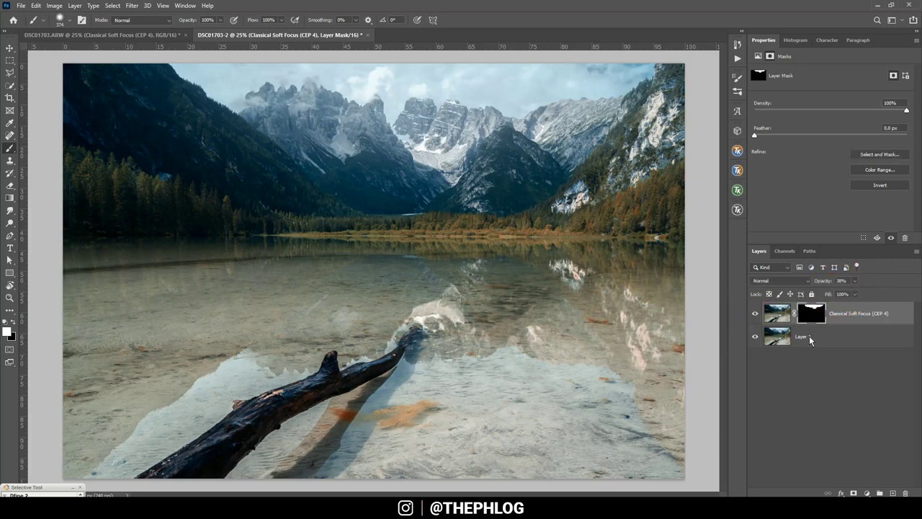